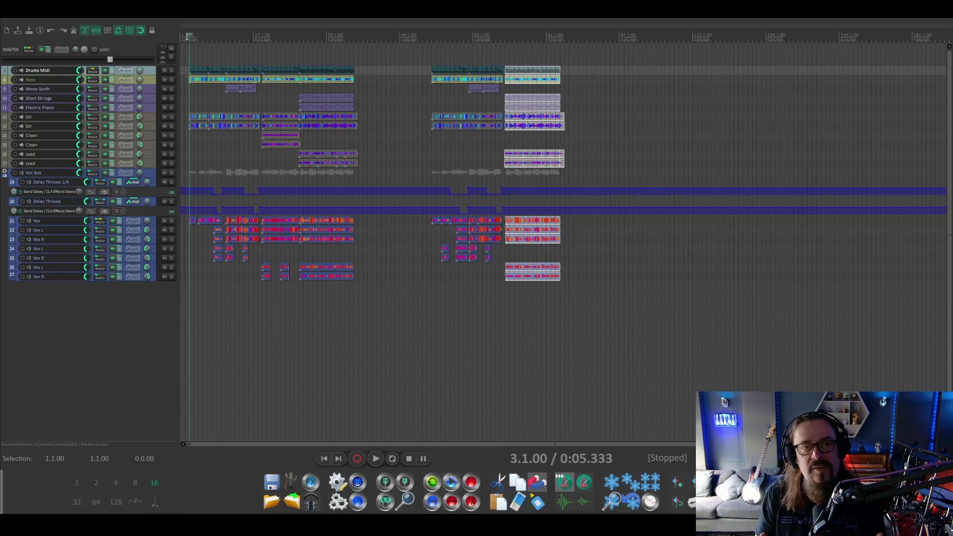
Step: Play the song arrangement from bar 3 and stop playback
{"action": "key", "text": "space"}
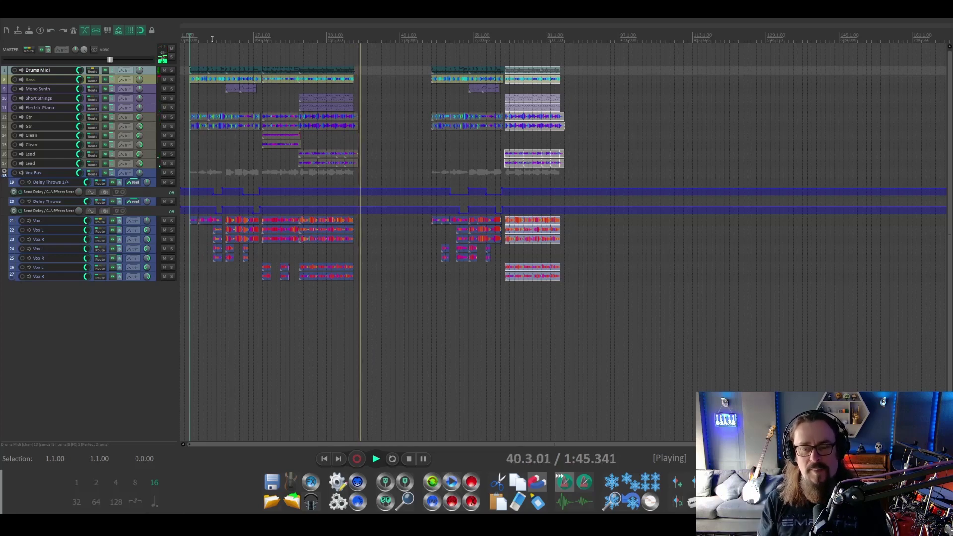
{"action": "key", "text": "space"}
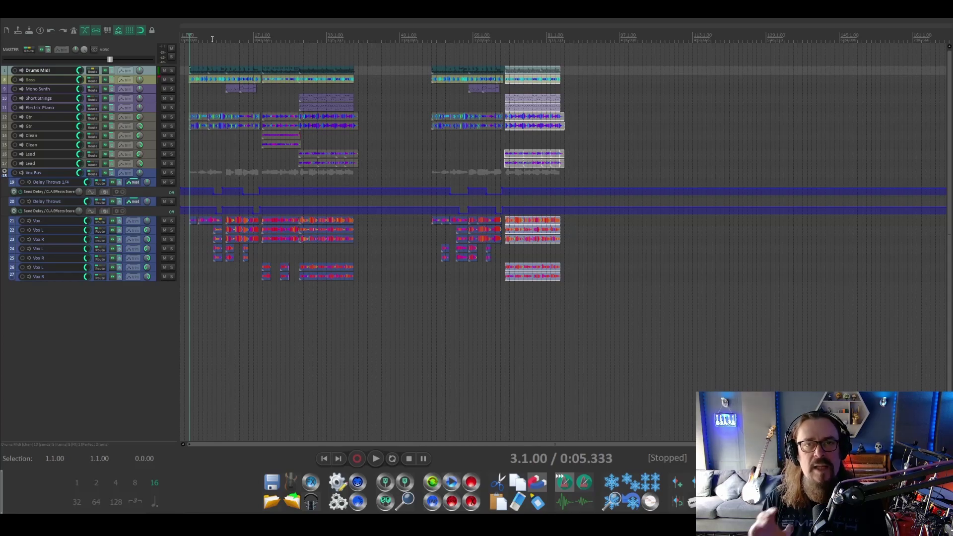
Step: Copy the first Mono Synth clip to the start of the project
{"action": "left_click", "coordinate": [484, 98]}
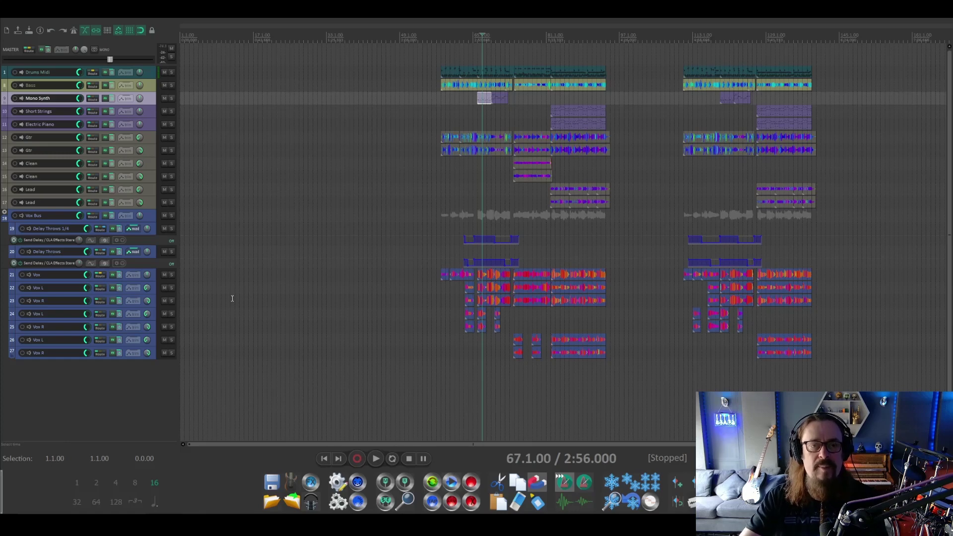
{"action": "left_click", "coordinate": [486, 99]}
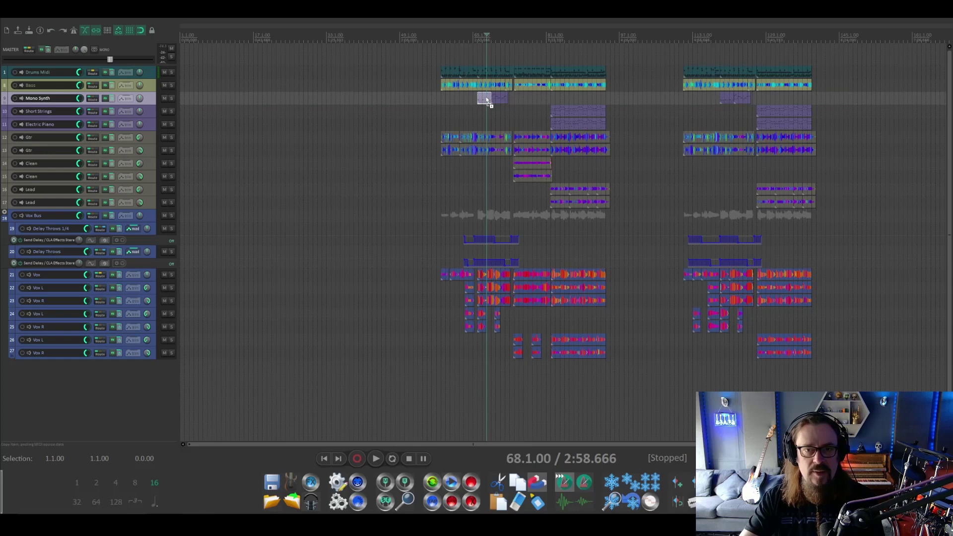
{"action": "left_click_drag", "start_coordinate": [486, 99], "coordinate": [182, 97]}
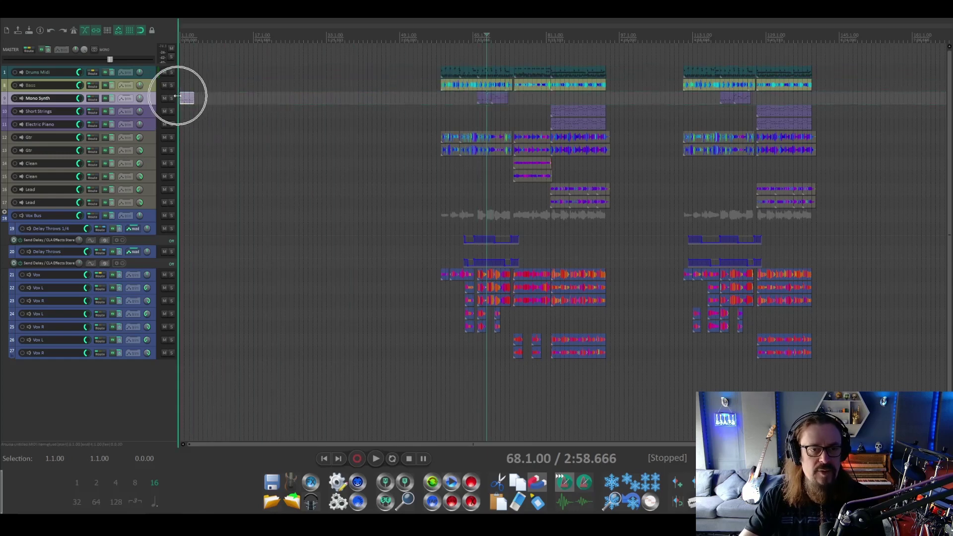
Step: Play the copied Mono Synth clip from bar 1 and stop it
{"action": "left_click", "coordinate": [183, 39]}
{"action": "scroll", "coordinate": [203, 118], "scroll_direction": "up", "scroll_amount": 6}
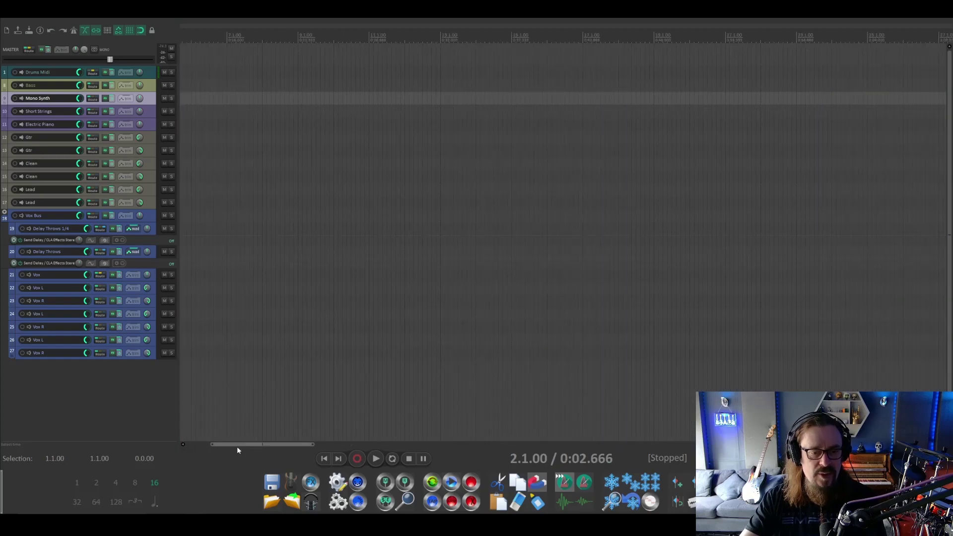
{"action": "left_click_drag", "start_coordinate": [238, 448], "coordinate": [213, 448]}
{"action": "left_click", "coordinate": [180, 36]}
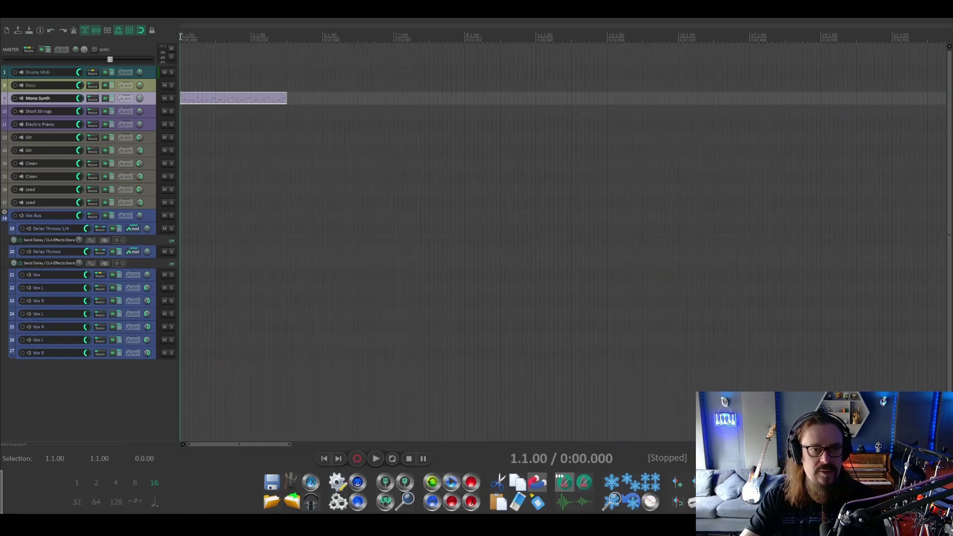
{"action": "key", "text": "space"}
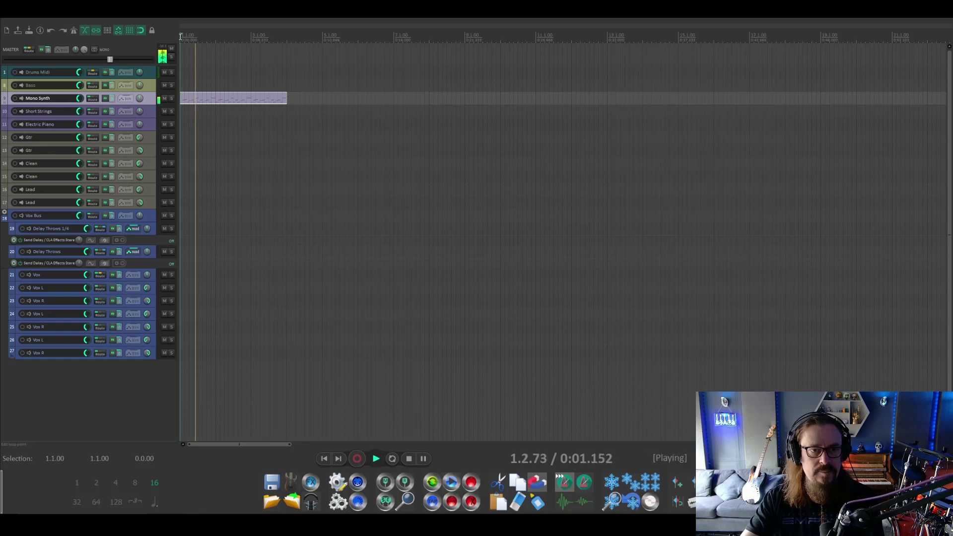
{"action": "key", "text": "space"}
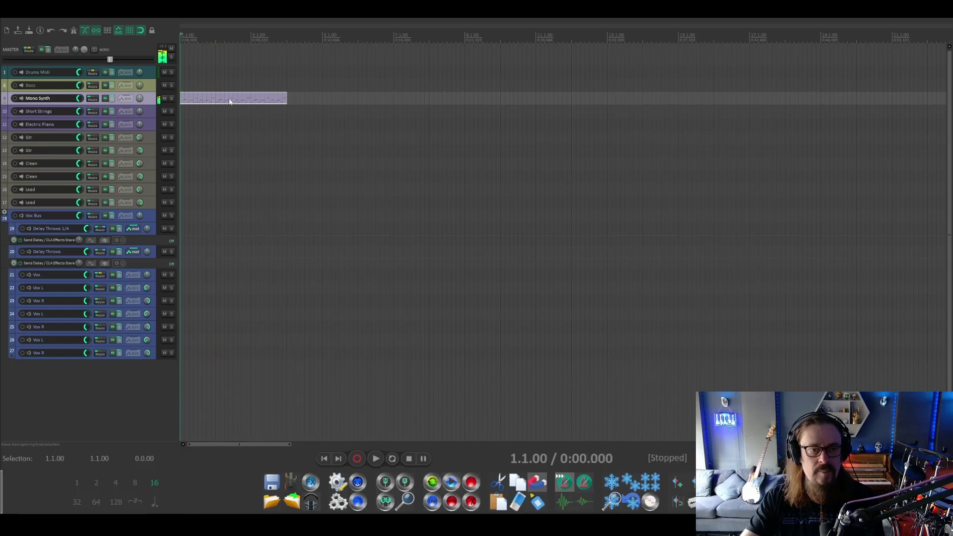
Step: Open the copied Mono Synth clip's MIDI notes and transpose all of them down so the lowest row sits on F2
{"action": "double_click", "coordinate": [230, 100]}
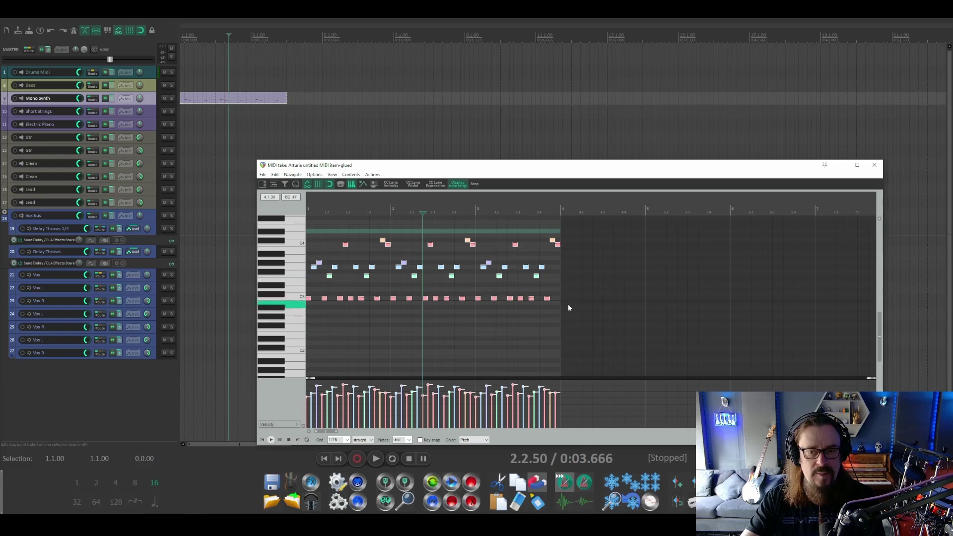
{"action": "scroll", "coordinate": [567, 306], "scroll_direction": "down", "scroll_amount": 1}
{"action": "left_click_drag", "start_coordinate": [505, 230], "coordinate": [300, 321]}
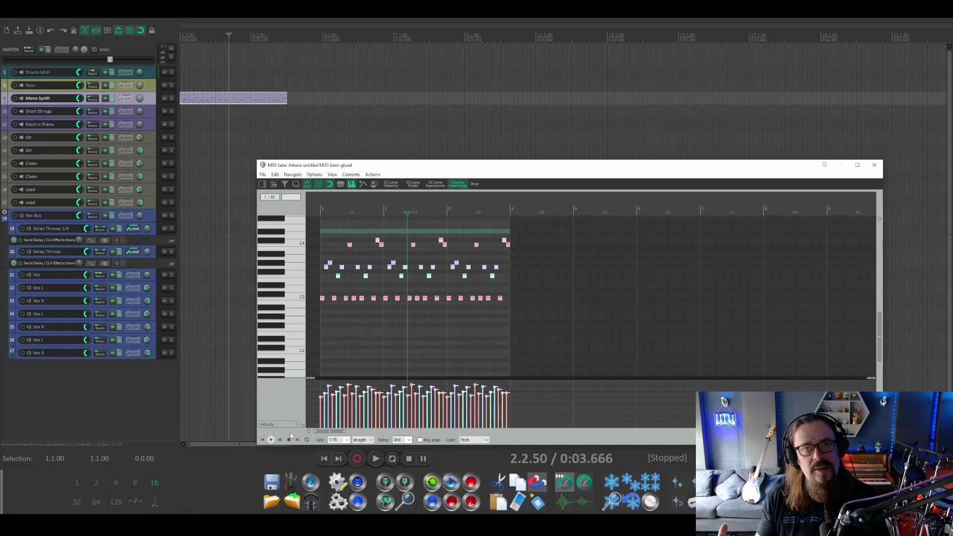
{"action": "left_click", "coordinate": [322, 298]}
{"action": "left_click_drag", "start_coordinate": [322, 303], "coordinate": [315, 327]}
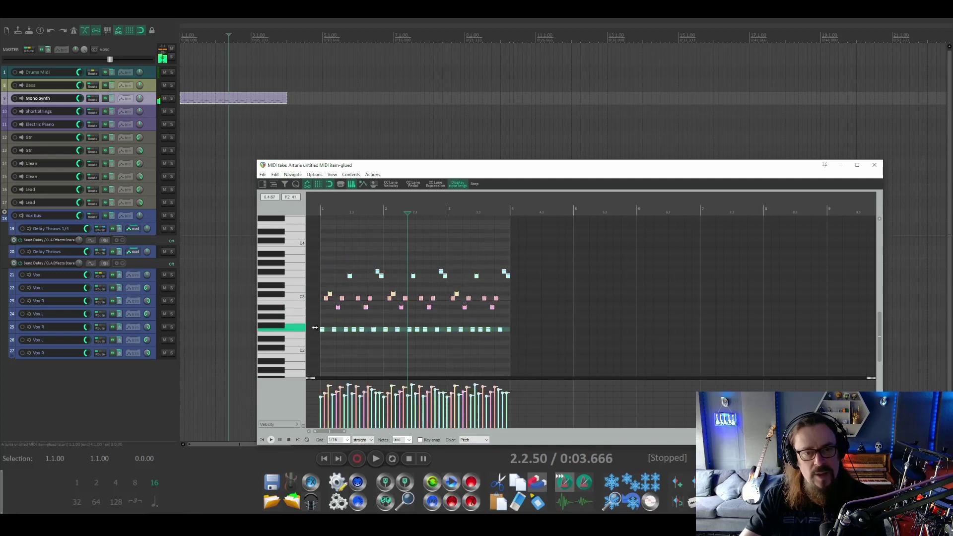
Step: Play the transposed Mono Synth pattern from bar 1
{"action": "left_click", "coordinate": [320, 210]}
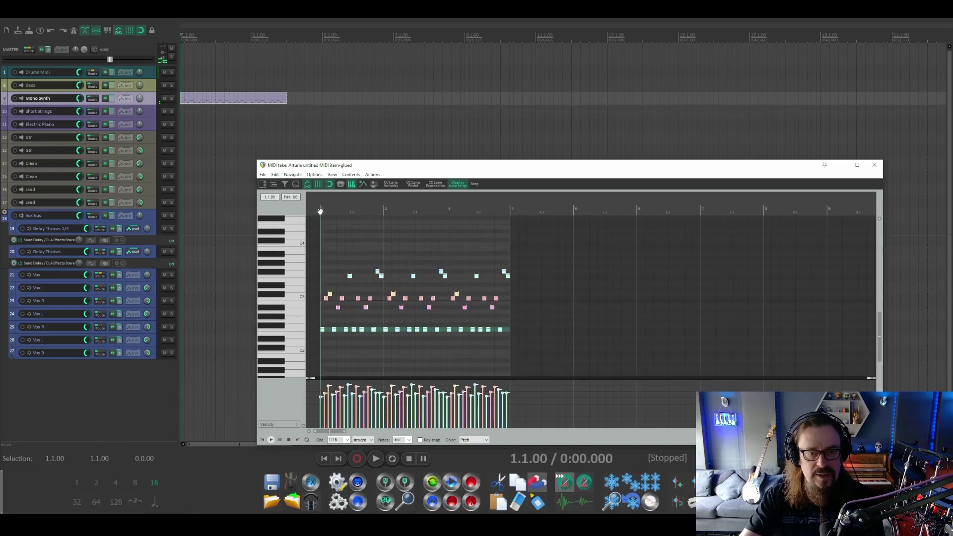
{"action": "key", "text": "space"}
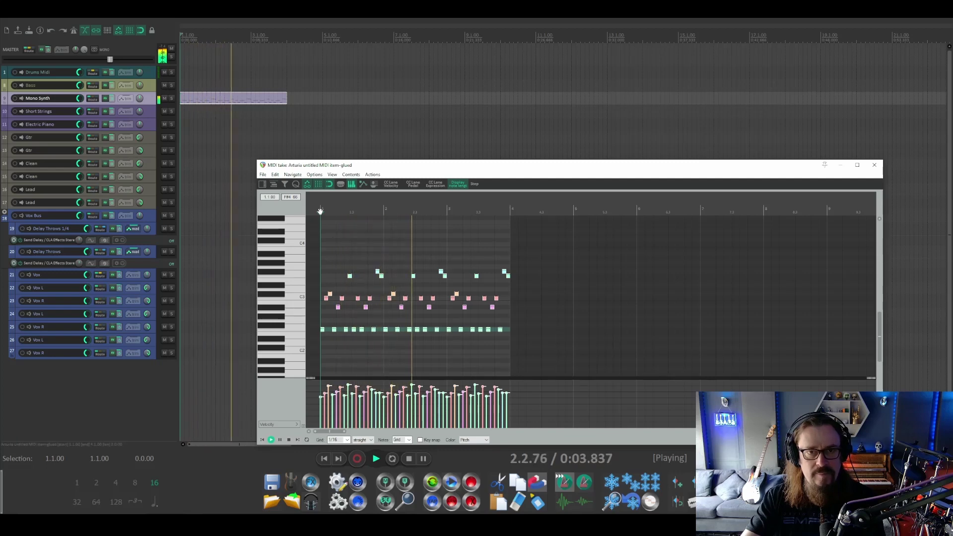
{"action": "key", "text": "space"}
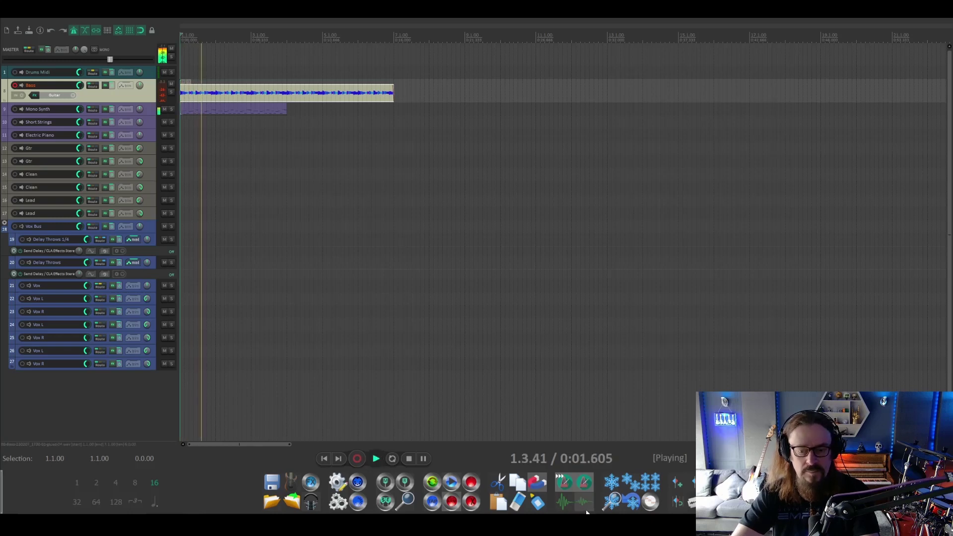
Step: Delete the Mono Synth clip at the project start and play the recorded bass clip on its own from bar 1
{"action": "key", "text": "space"}
{"action": "left_click", "coordinate": [204, 111]}
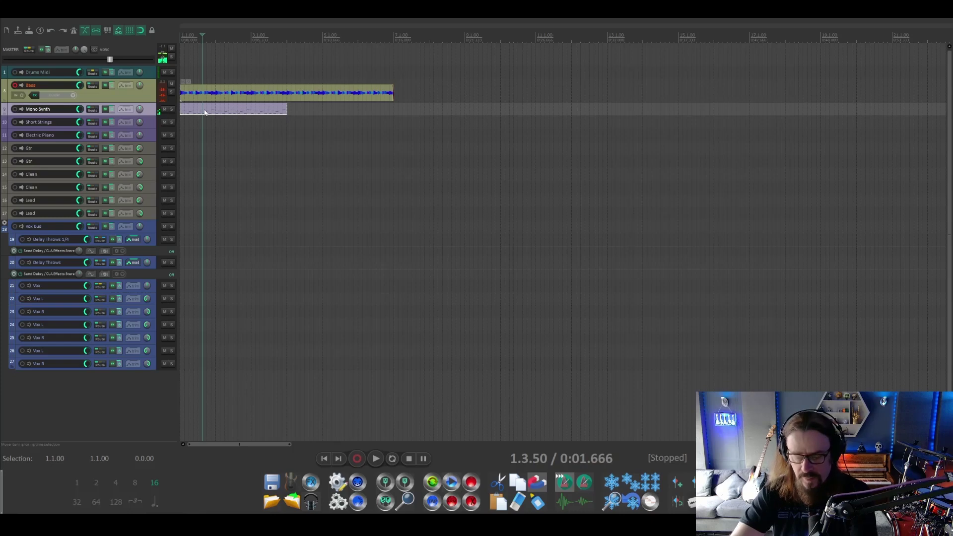
{"action": "left_click", "coordinate": [327, 459]}
{"action": "key", "text": "space"}
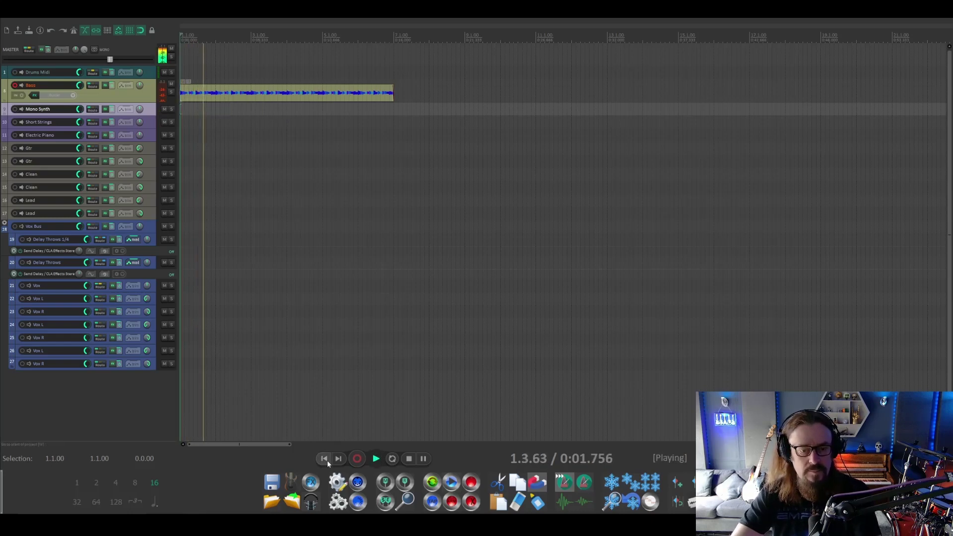
{"action": "left_click", "coordinate": [410, 458]}
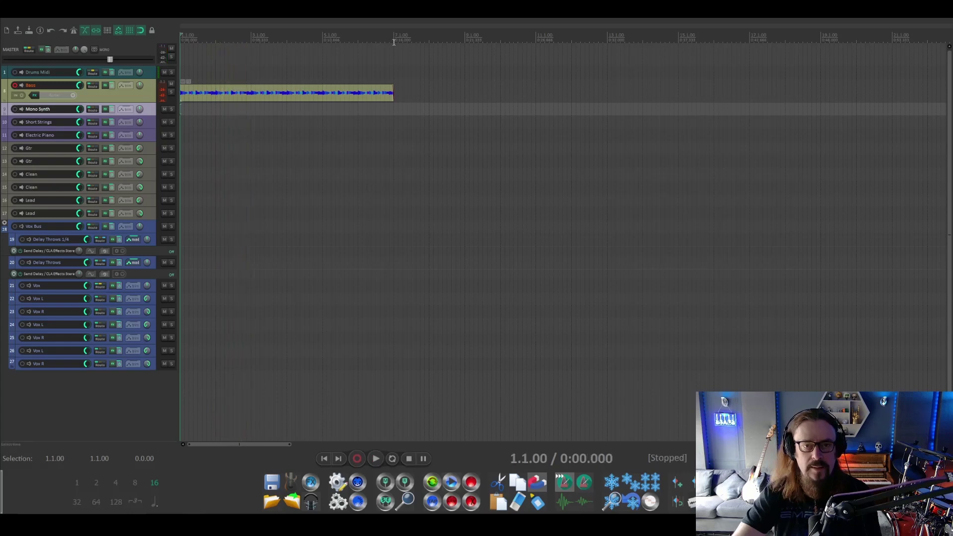
Step: Set a time selection over the bass clip from bar 1 to bar 7 and arm the Electric Piano track for recording
{"action": "left_click_drag", "start_coordinate": [393, 43], "coordinate": [180, 42]}
{"action": "left_click", "coordinate": [47, 109]}
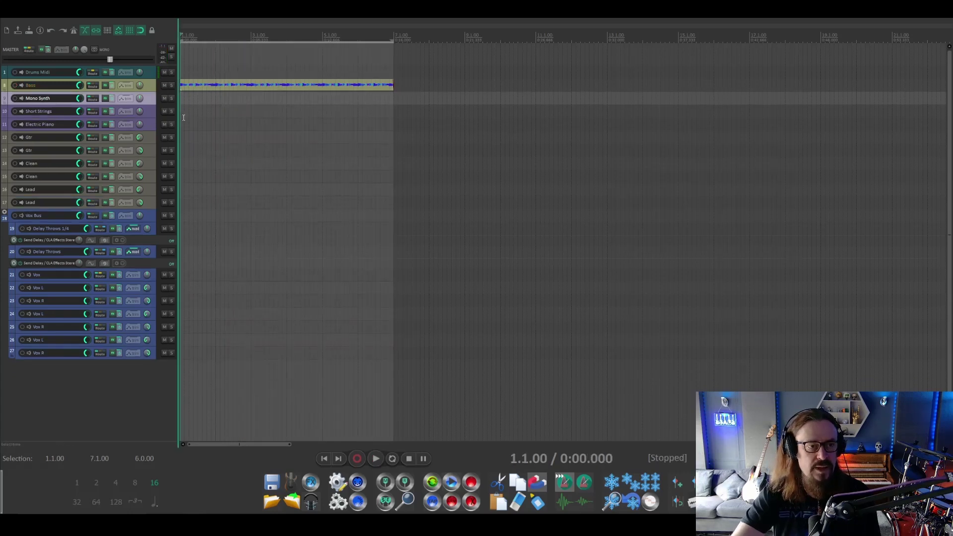
{"action": "left_click", "coordinate": [151, 128]}
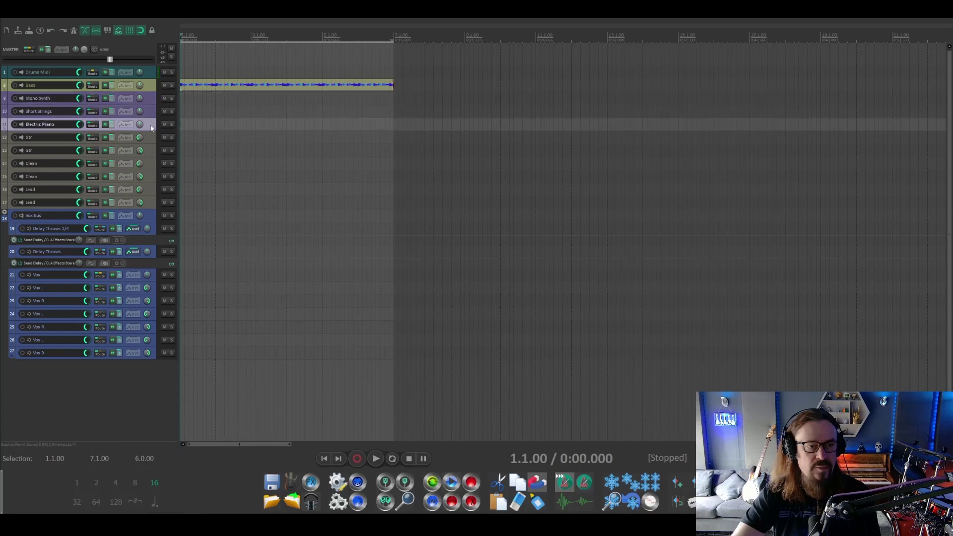
{"action": "left_click", "coordinate": [14, 125]}
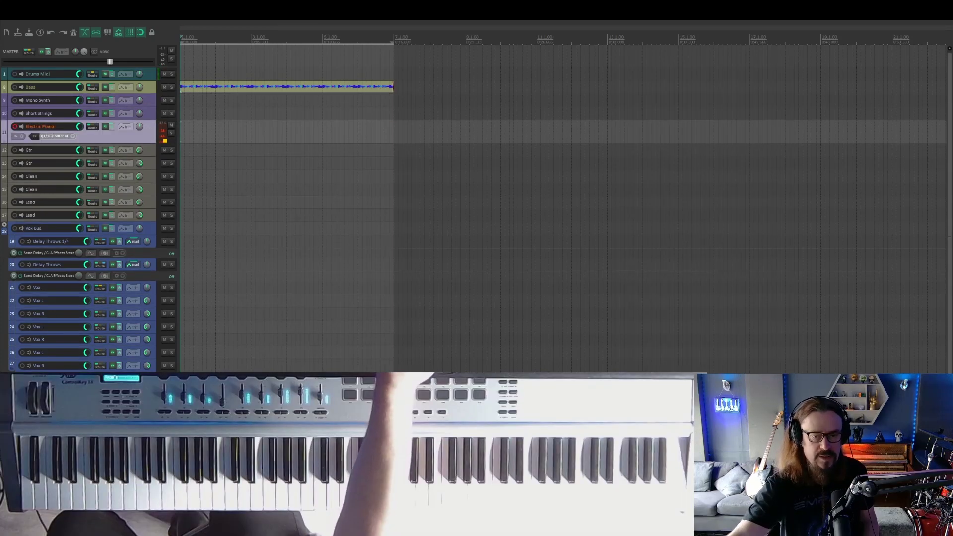
Step: Play the bass clip from the start while trying out an electric piano part over it
{"action": "key", "text": "space"}
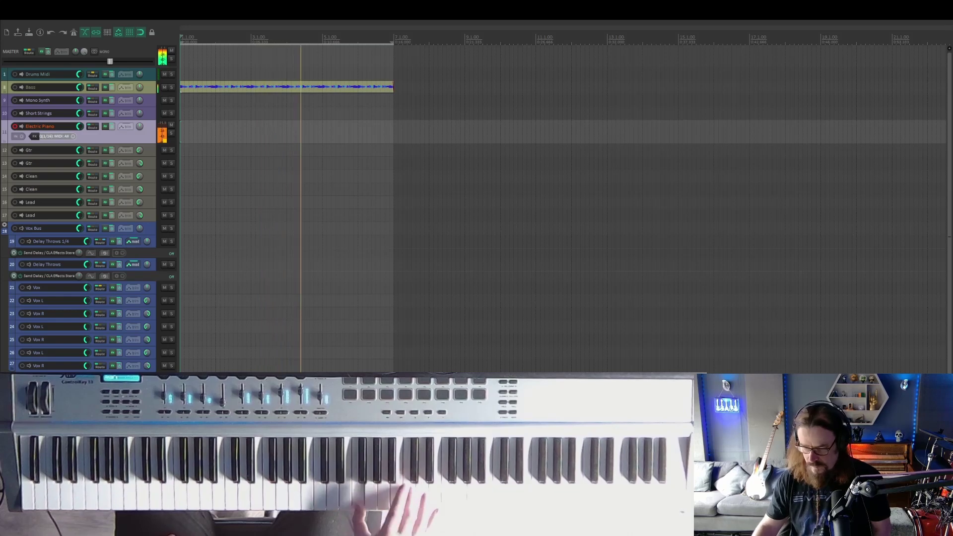
{"action": "key", "text": "space"}
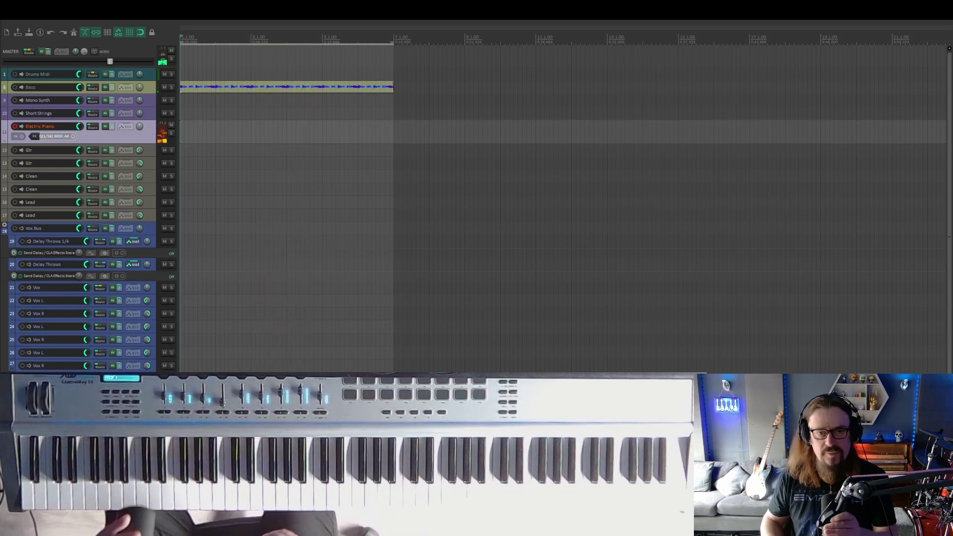
Step: Copy the bass clip directly after itself so the copy starts at bar 7
{"action": "scroll", "coordinate": [250, 92], "scroll_direction": "down", "scroll_amount": 2}
{"action": "left_click", "coordinate": [250, 92]}
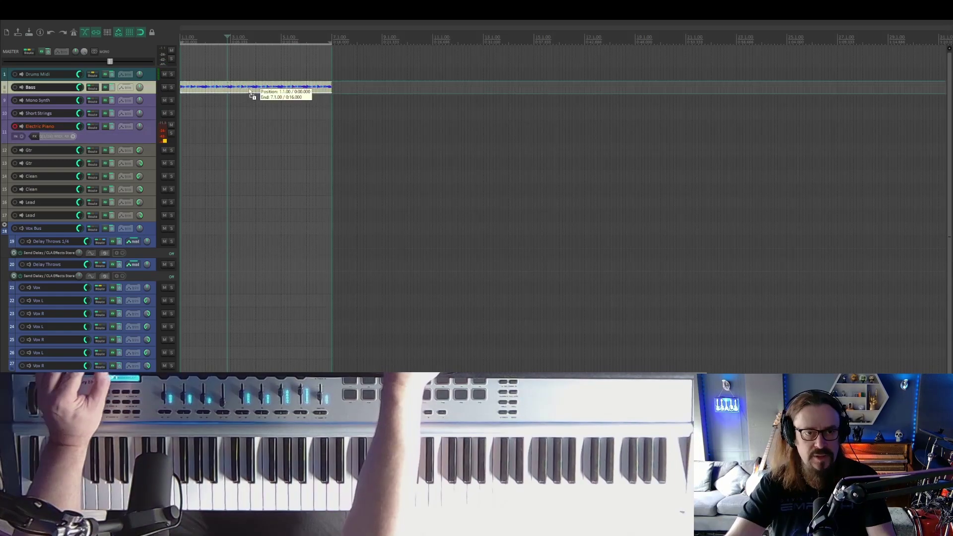
{"action": "left_click_drag", "start_coordinate": [250, 92], "coordinate": [408, 94]}
Step: Record a MIDI part on the Electric Piano track from bar 1 over the bass clips
{"action": "left_click", "coordinate": [114, 139]}
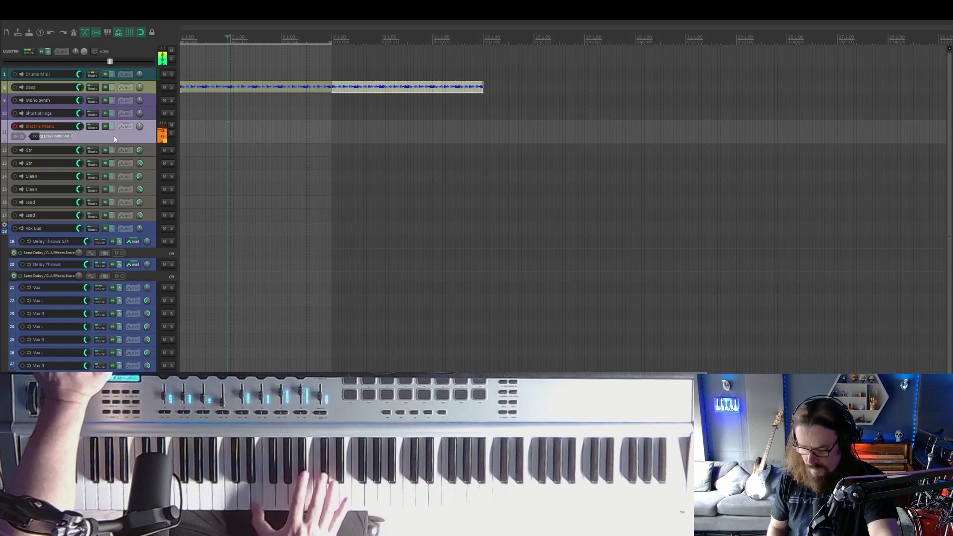
{"action": "key", "text": "ctrl+r"}
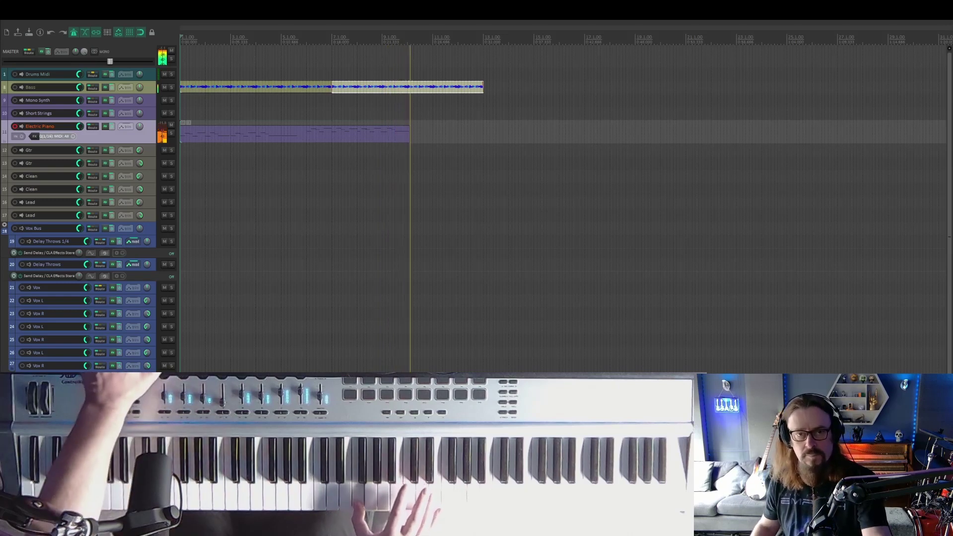
{"action": "key", "text": "space"}
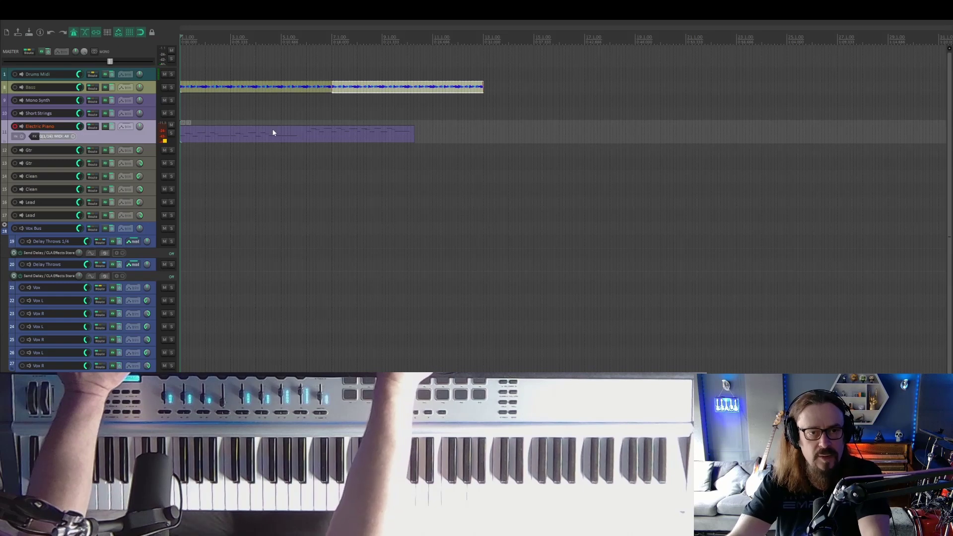
Step: Move both bass clips later so they start about halfway through bar 4, playing the result against the electric piano
{"action": "left_click_drag", "start_coordinate": [249, 66], "coordinate": [350, 93]}
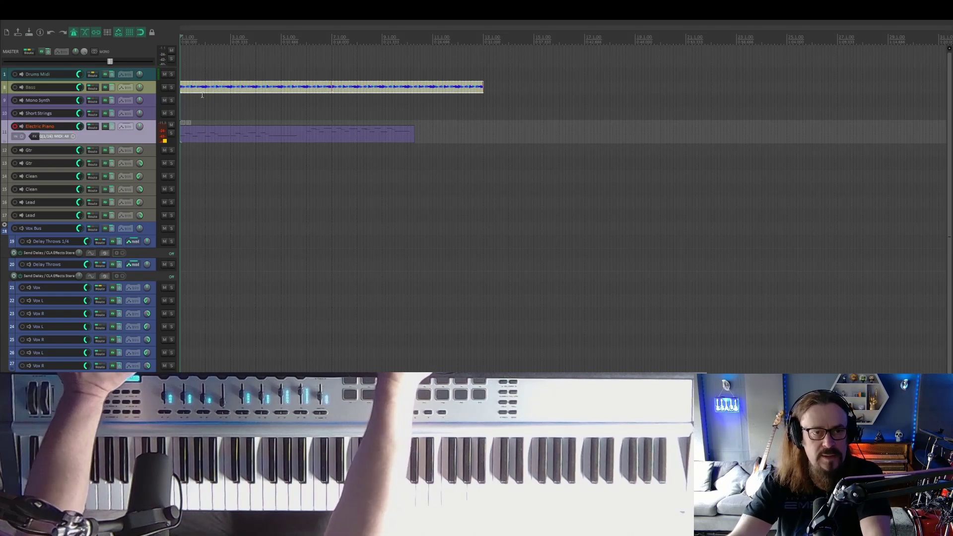
{"action": "left_click_drag", "start_coordinate": [201, 90], "coordinate": [274, 100]}
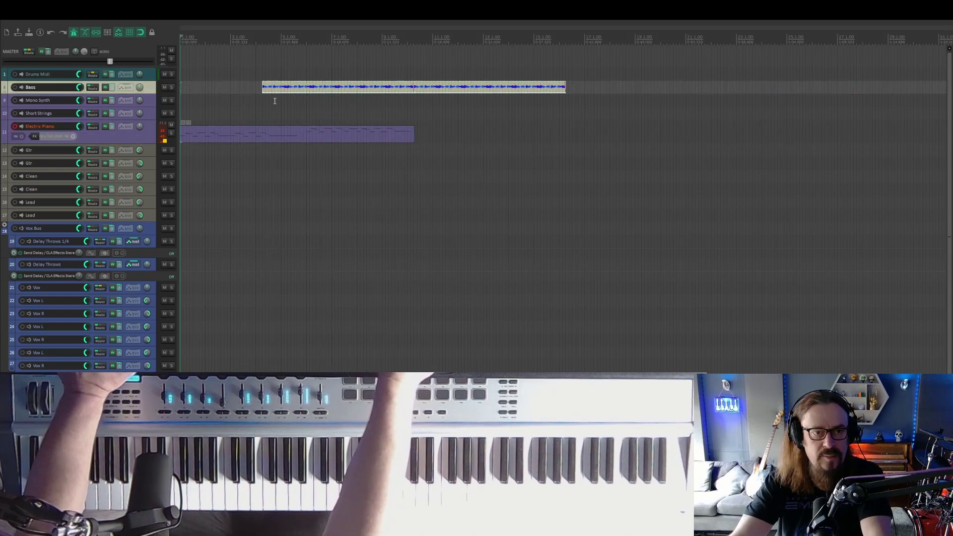
{"action": "key", "text": "space"}
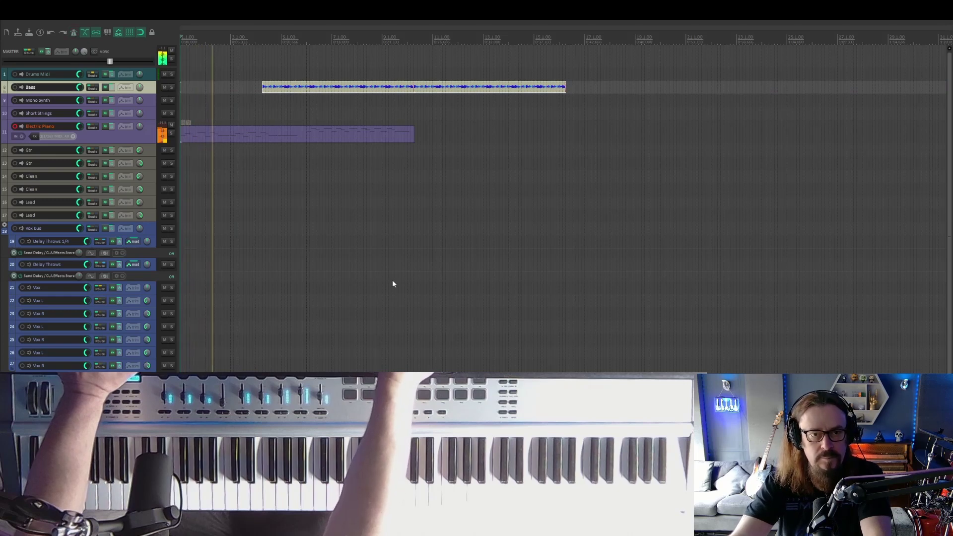
{"action": "left_click_drag", "start_coordinate": [270, 93], "coordinate": [278, 94]}
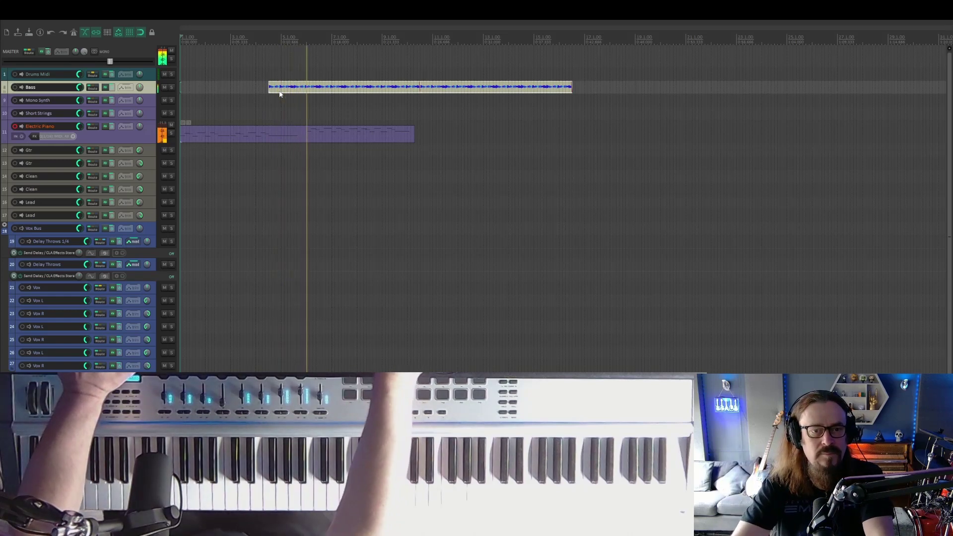
{"action": "key", "text": "space"}
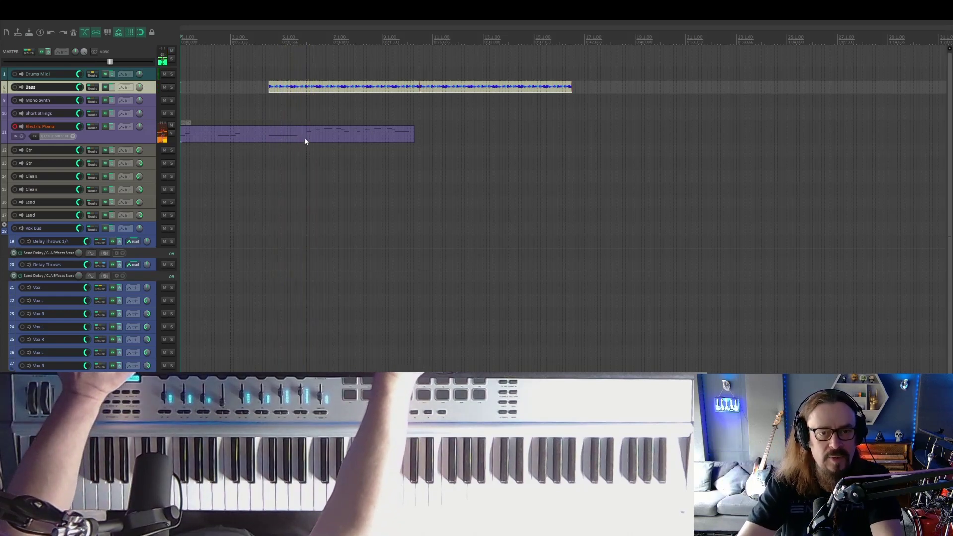
Step: Split the Electric Piano clip at about bar 6 and play it together with the bass from where the bass starts
{"action": "left_click", "coordinate": [305, 138]}
{"action": "key", "text": "s"}
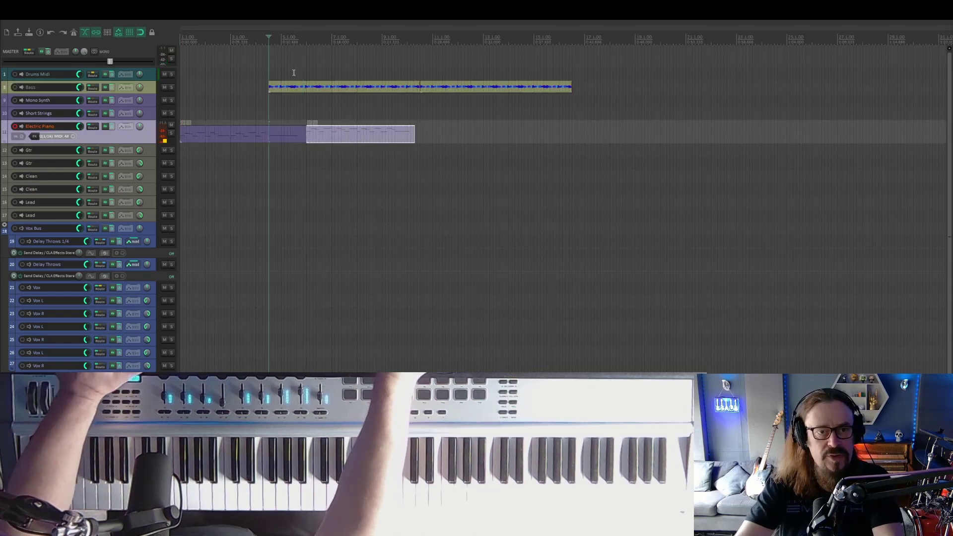
{"action": "key", "text": "space"}
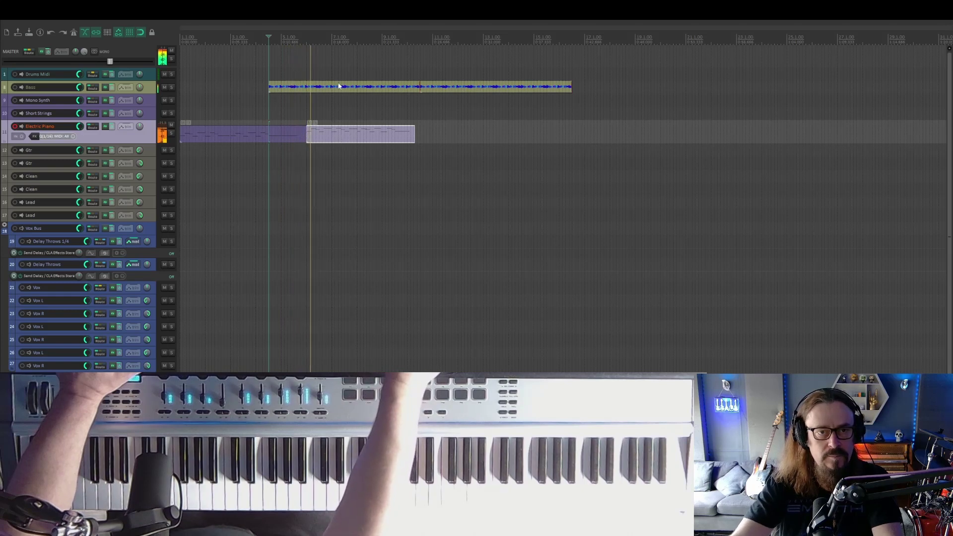
{"action": "left_click", "coordinate": [319, 42]}
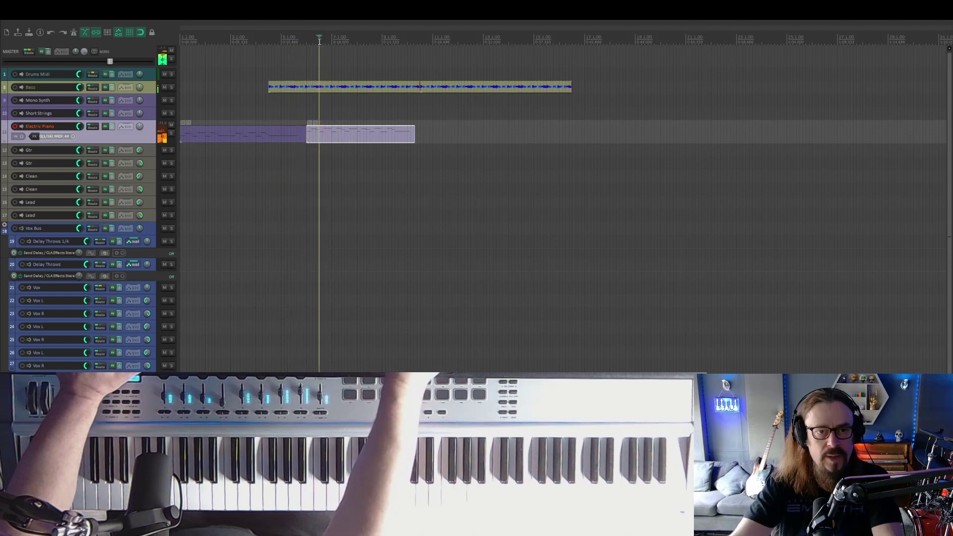
Step: Move the second Electric Piano clip later so it starts halfway through bar 6, and play it with the bass
{"action": "left_click_drag", "start_coordinate": [333, 136], "coordinate": [345, 137]}
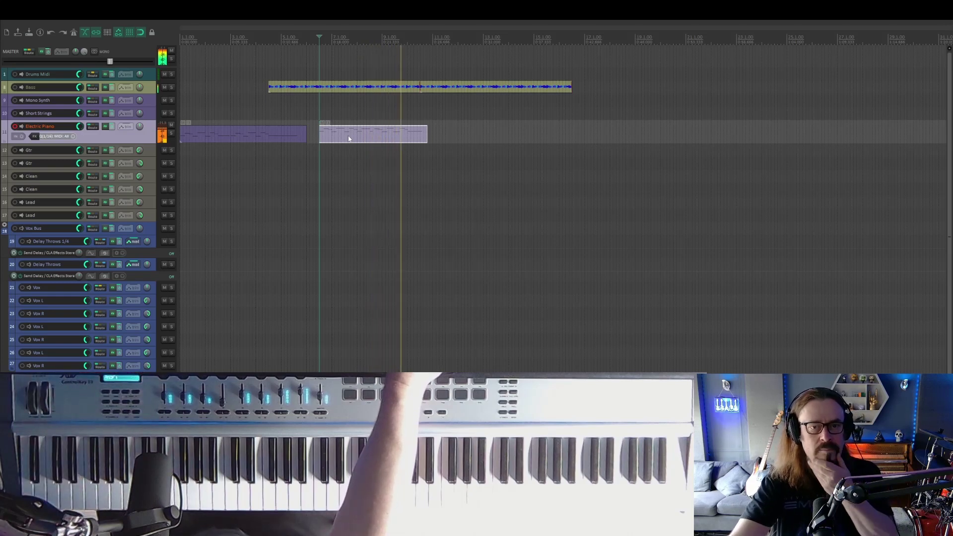
{"action": "key", "text": "space"}
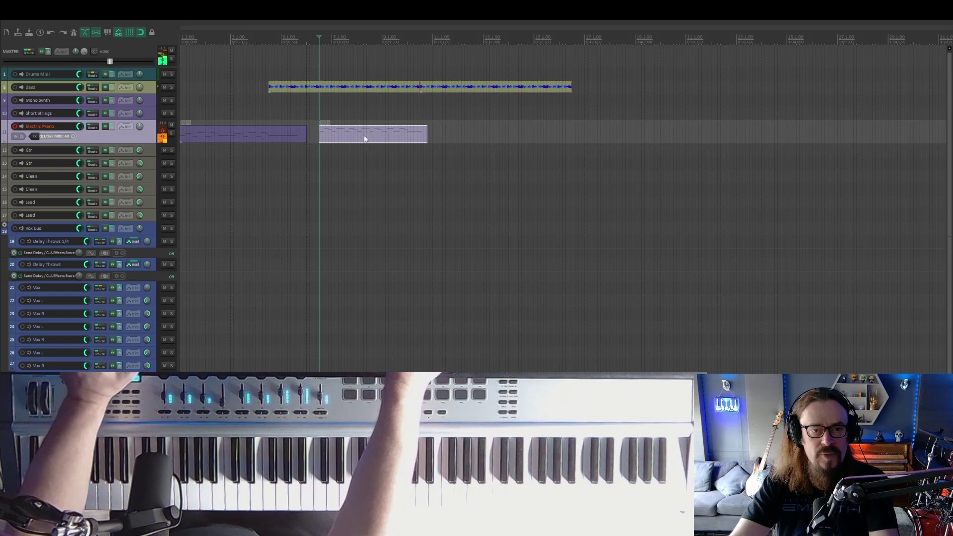
Step: Examine the notes of the moved Electric Piano clip in the MIDI editor and check their timing around bars 8 and 9
{"action": "double_click", "coordinate": [364, 139]}
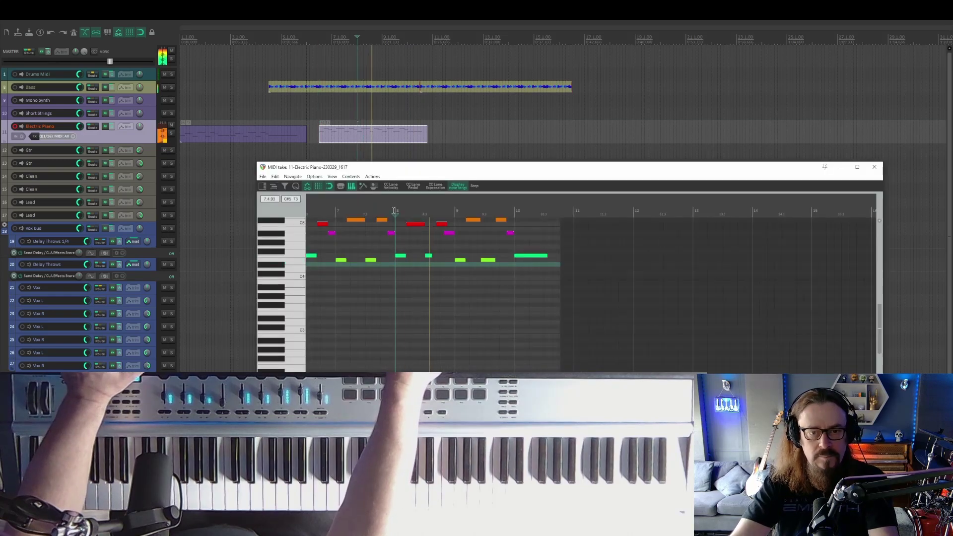
{"action": "left_click", "coordinate": [449, 235]}
{"action": "left_click", "coordinate": [490, 259]}
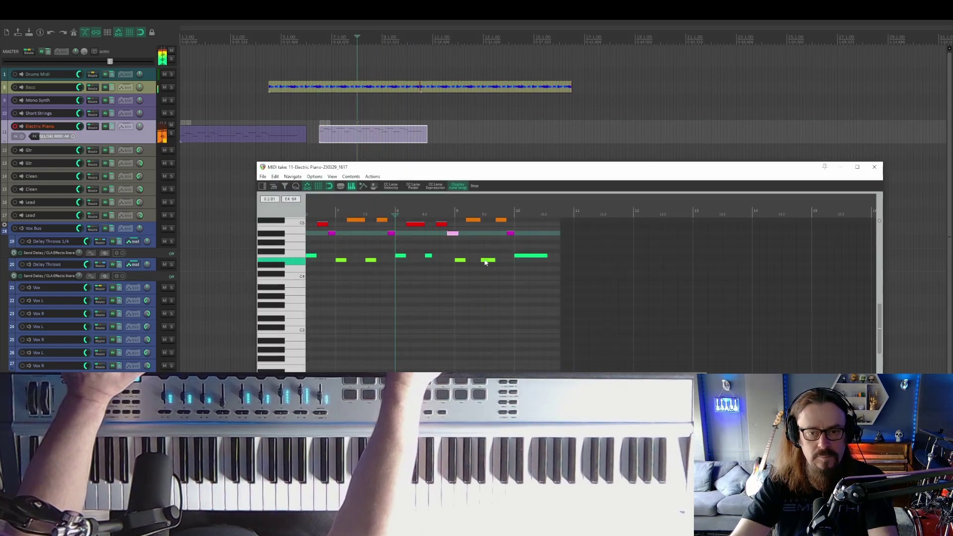
{"action": "left_click", "coordinate": [484, 211]}
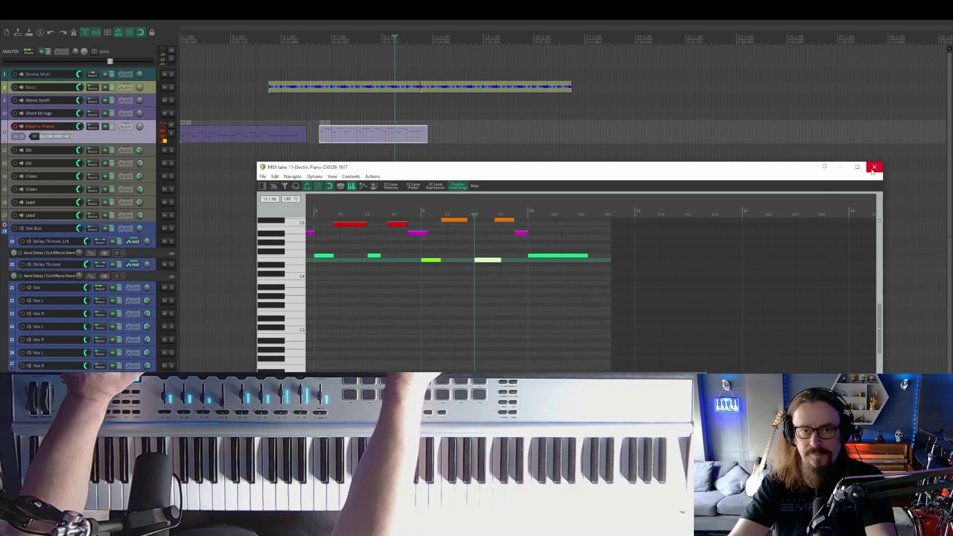
{"action": "left_click", "coordinate": [874, 167]}
Step: Delete the second bass clip and disarm the Electric Piano track for recording
{"action": "left_click", "coordinate": [444, 86]}
{"action": "key", "text": "Delete"}
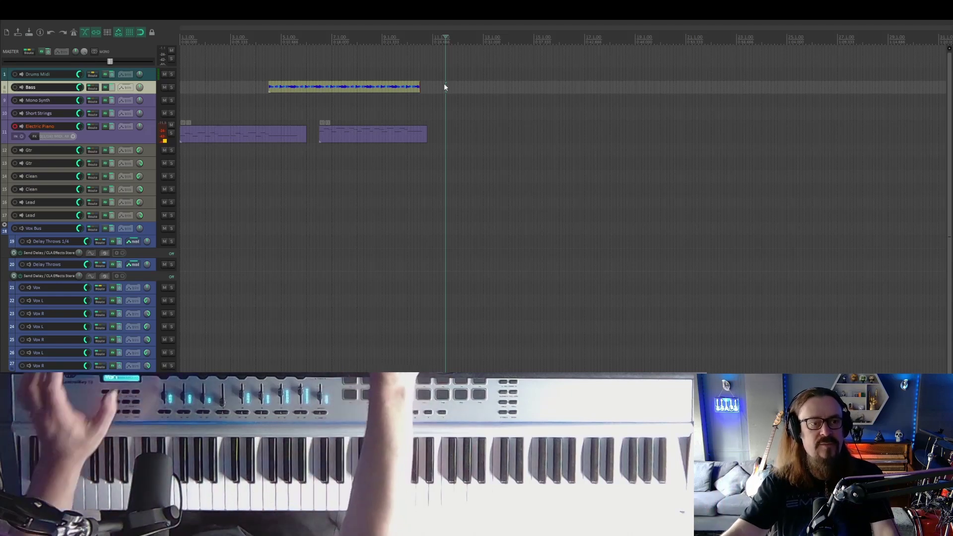
{"action": "left_click", "coordinate": [15, 127]}
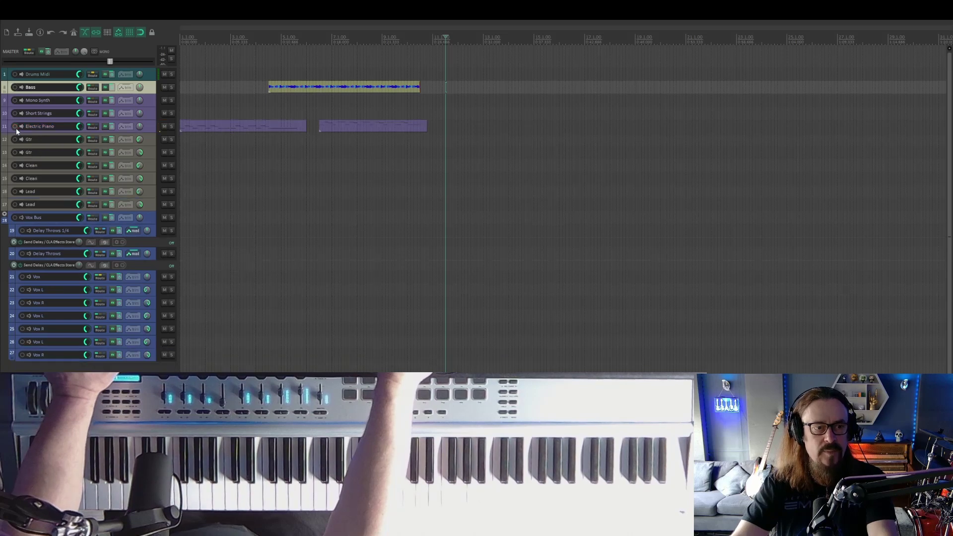
Step: Compare the Electric Piano and EP 1 tracks, audition EP 1's sound and view the Autumn Spirit preset in Analog Lab V
{"action": "left_click", "coordinate": [151, 164]}
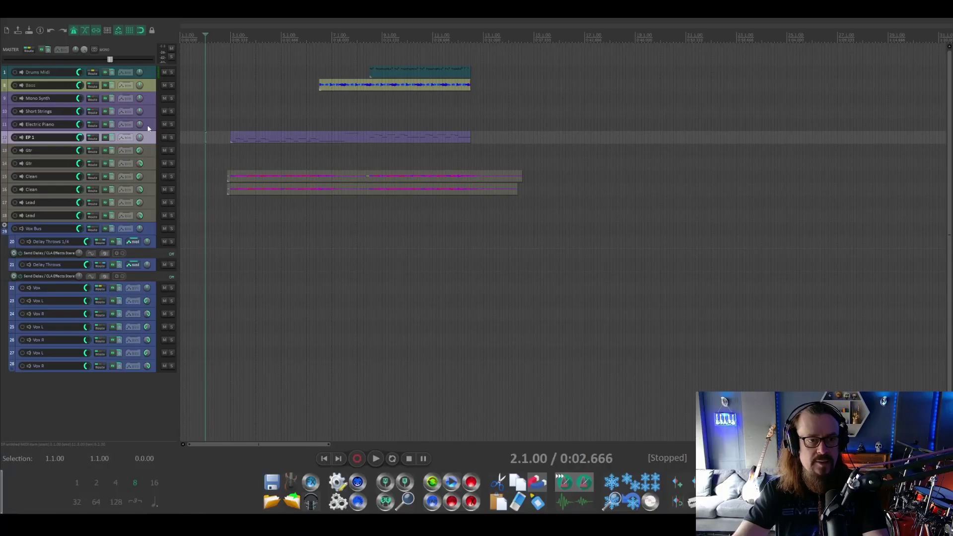
{"action": "left_click", "coordinate": [152, 128]}
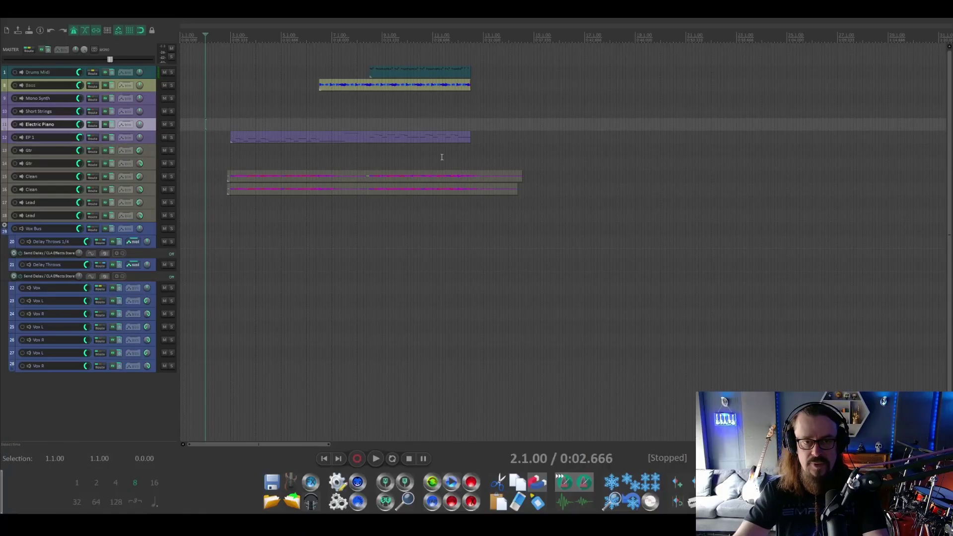
{"action": "left_click", "coordinate": [146, 142]}
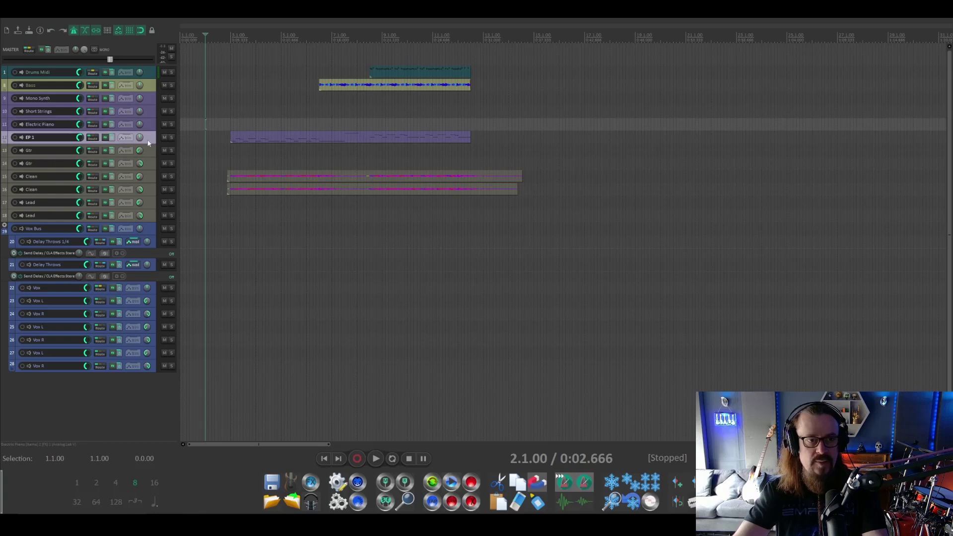
{"action": "left_click", "coordinate": [15, 138]}
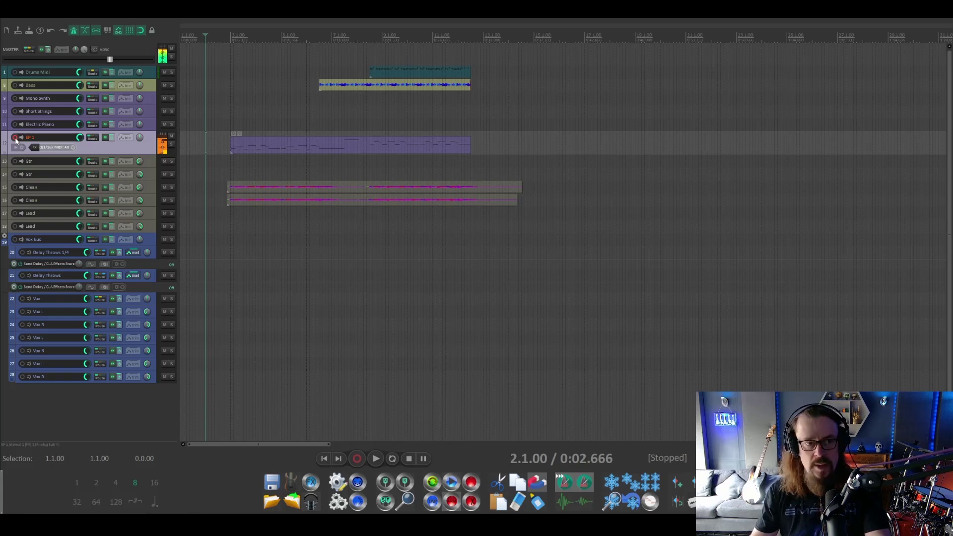
{"action": "left_click", "coordinate": [106, 139]}
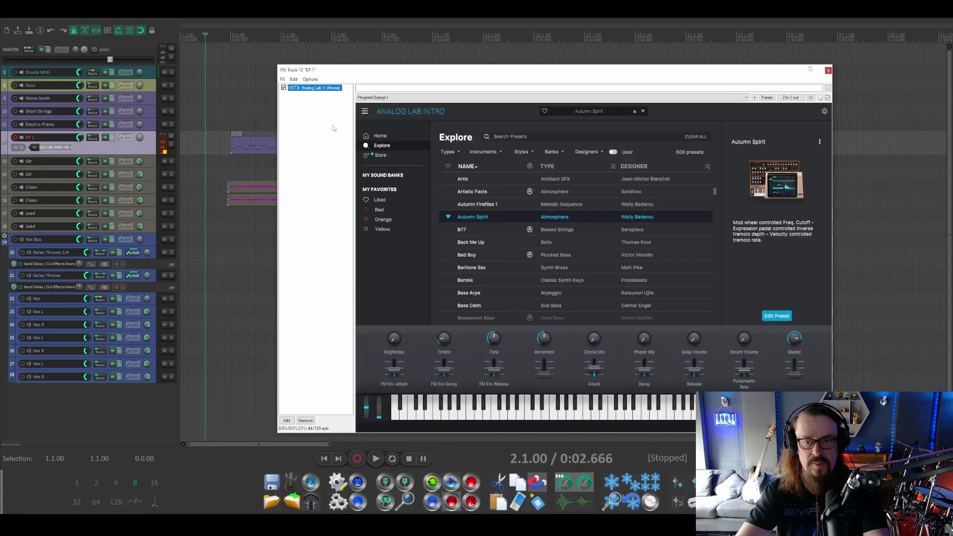
{"action": "left_click", "coordinate": [827, 71]}
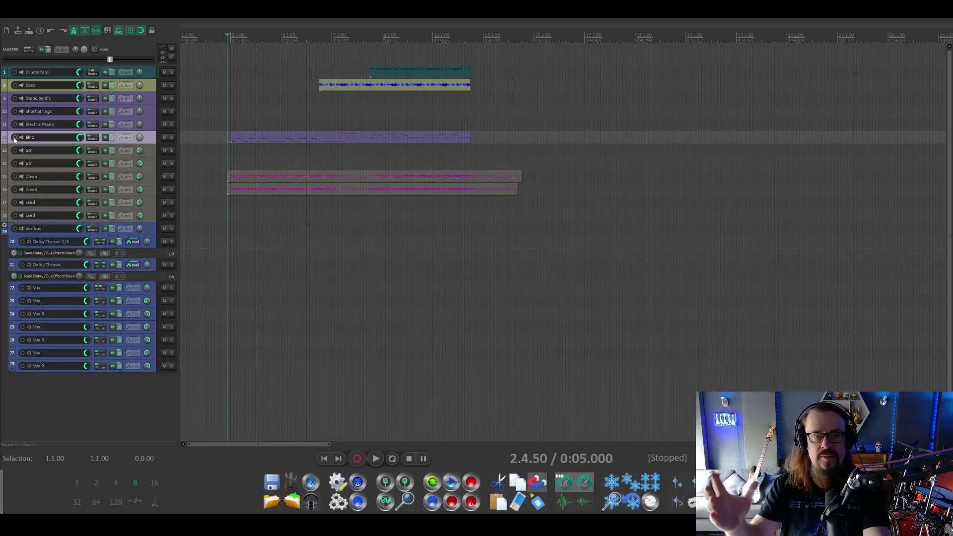
Step: Play the EP 1 intro with the clean guitars, bass and drums from 2.4.50, and turn the metronome off
{"action": "key", "text": "space"}
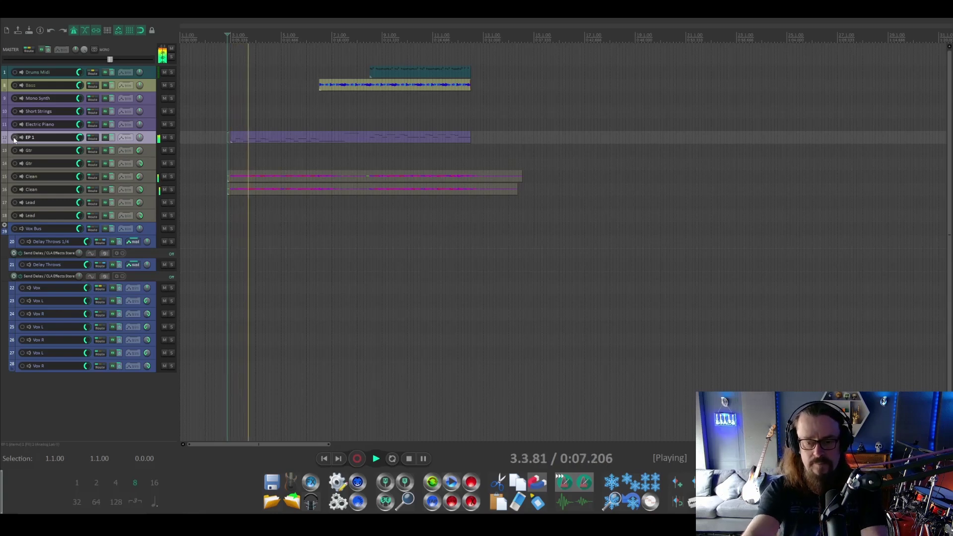
{"action": "left_click", "coordinate": [584, 484]}
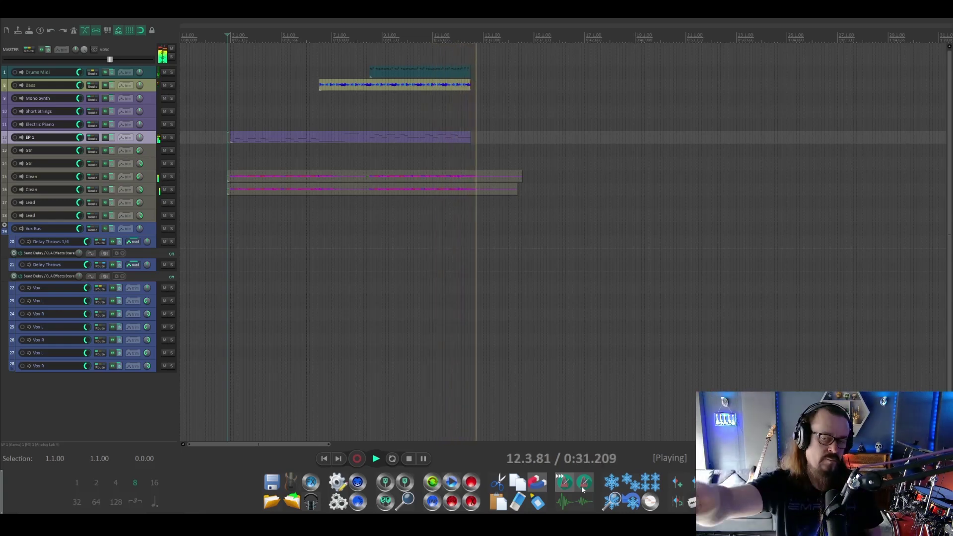
{"action": "key", "text": "space"}
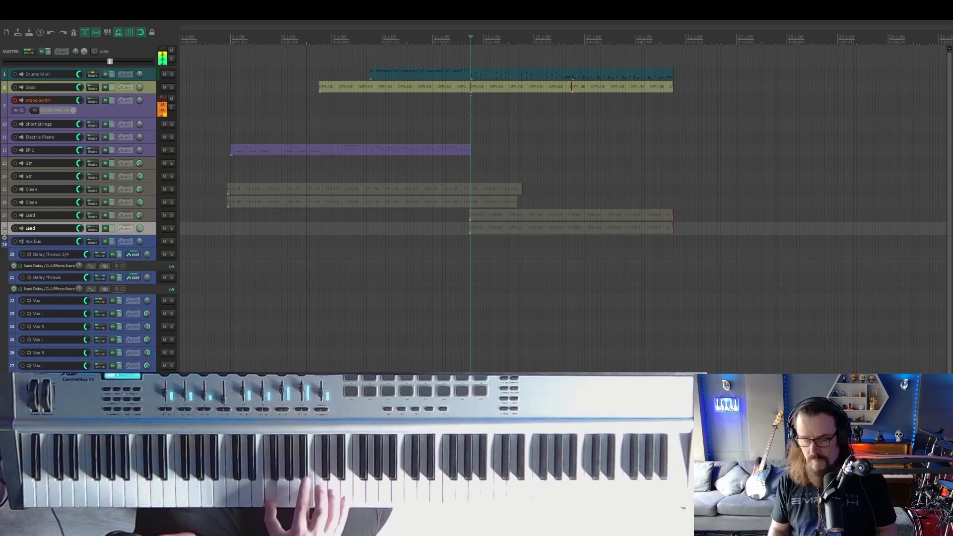
Step: Record a MIDI part on the Mono Synth track from 12.3.00 over the lead guitar section, and disarm the track
{"action": "key", "text": "space"}
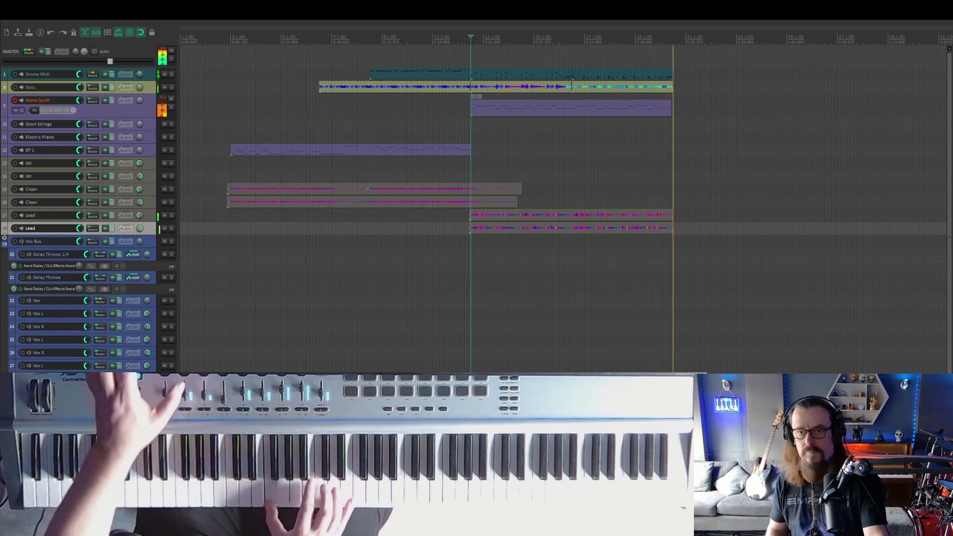
{"action": "key", "text": "space"}
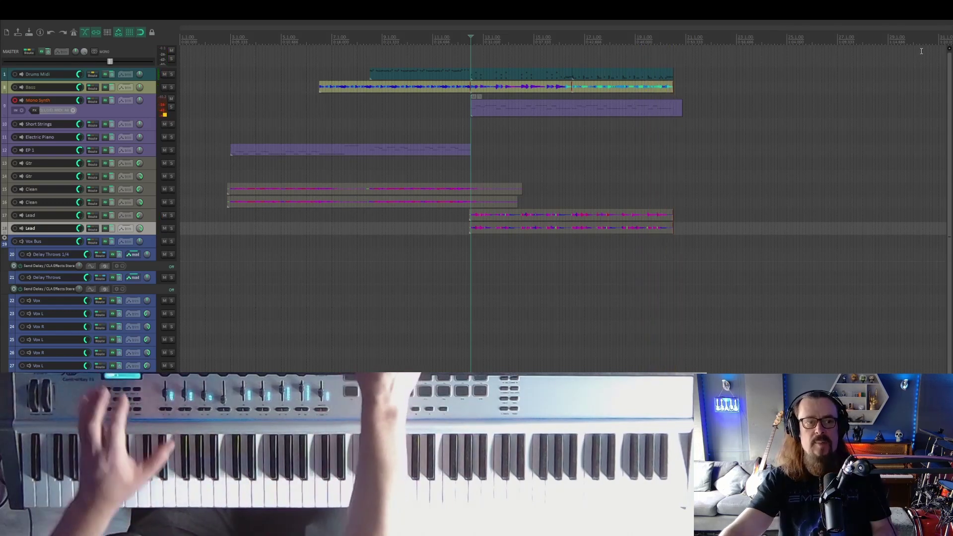
{"action": "left_click", "coordinate": [15, 100]}
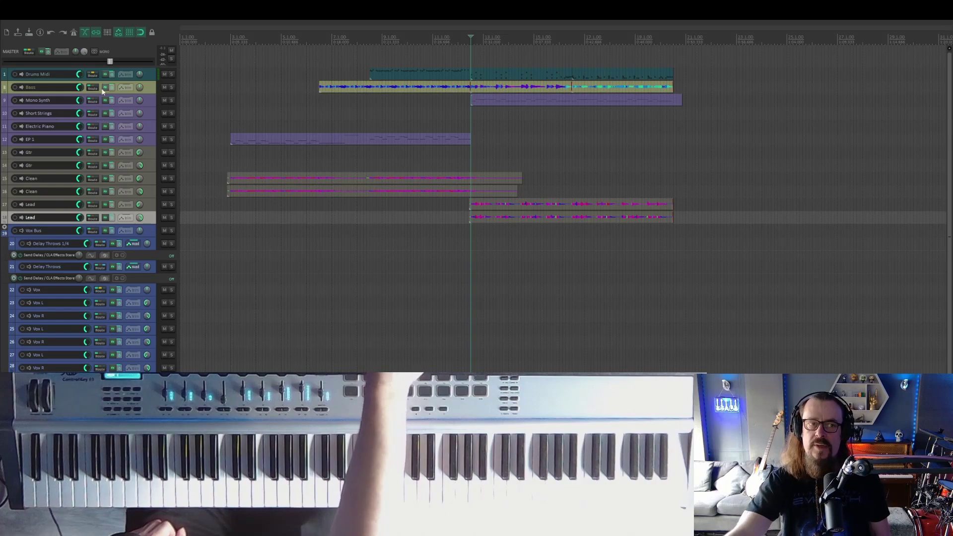
Step: Add a Pad track below Mono Synth with Kontakt's Neptune Strings and record a MIDI part over the lead guitar section
{"action": "key", "text": "ctrl+t"}
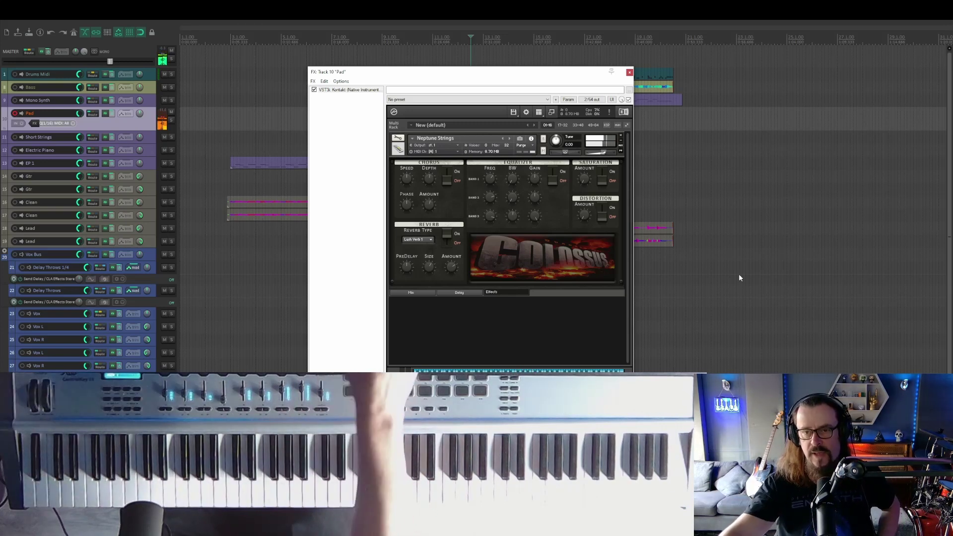
{"action": "left_click", "coordinate": [629, 73]}
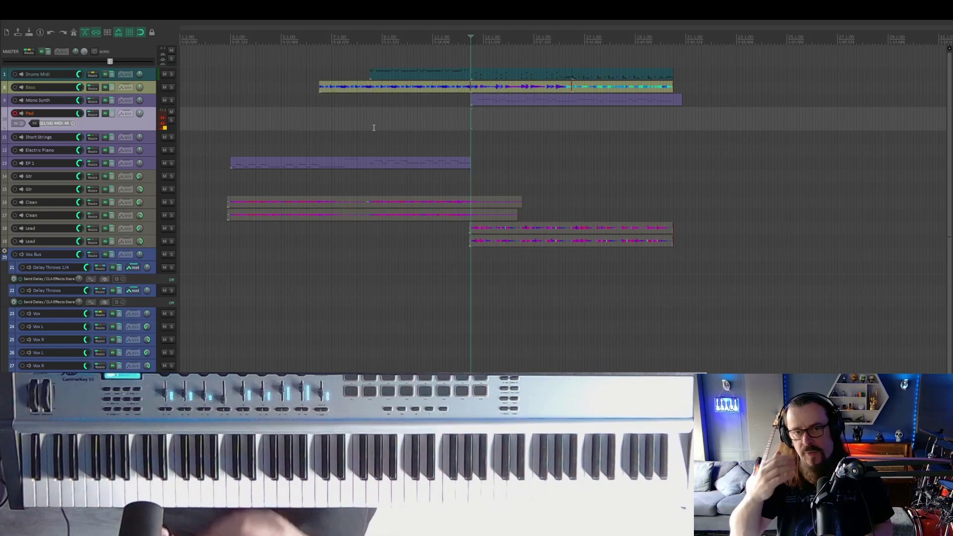
{"action": "key", "text": "ctrl+r"}
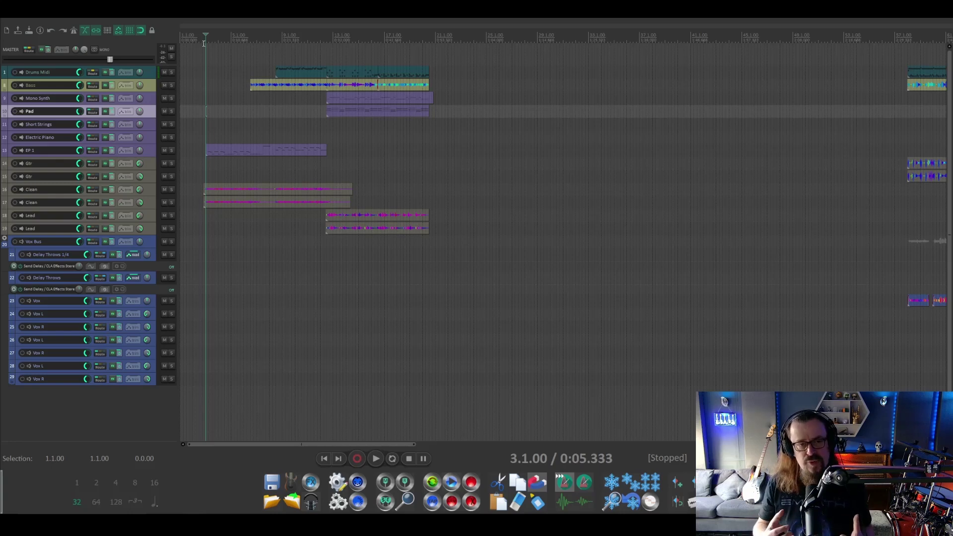
Step: Play the arrangement from bar 3 through the end of the lead guitar section
{"action": "key", "text": "space"}
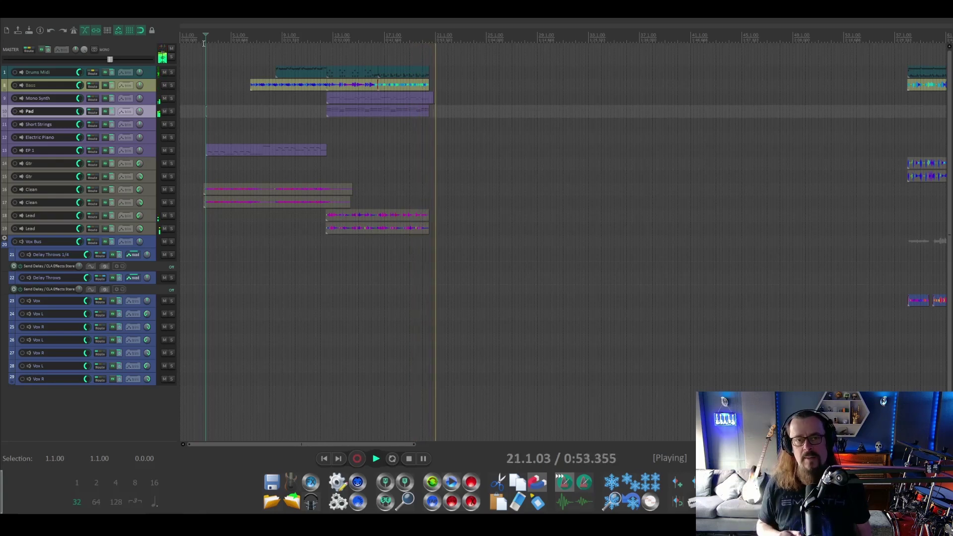
{"action": "key", "text": "space"}
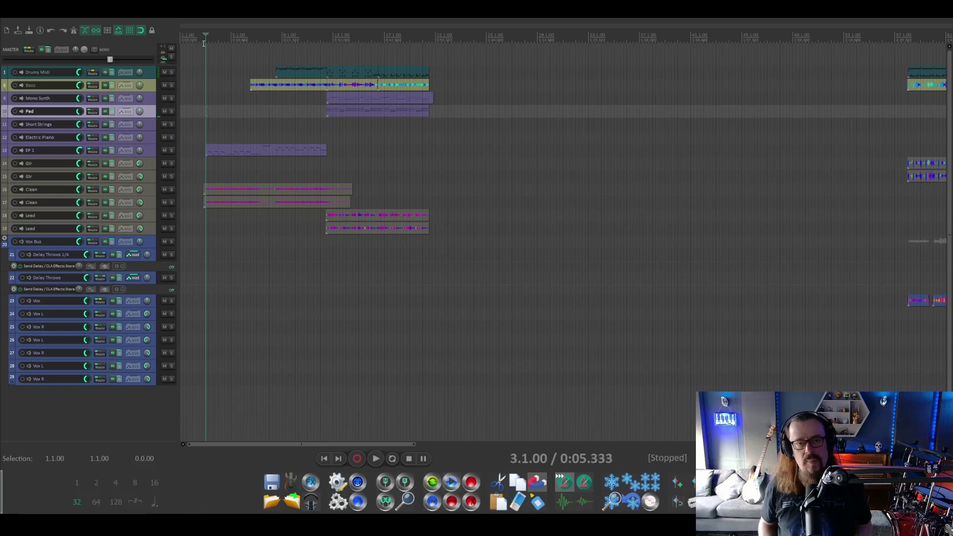
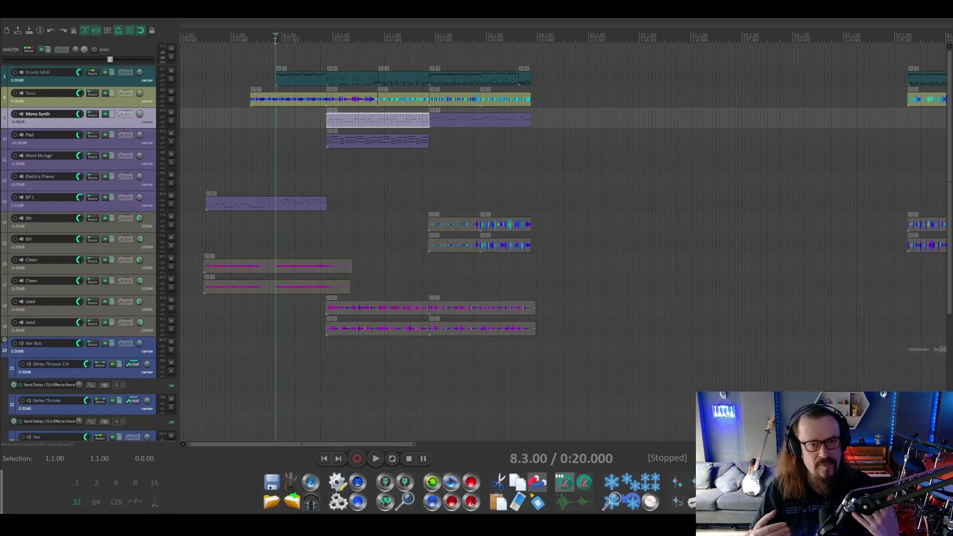
Step: Copy the 8.3.00 to 12.3.00 portion of the Bass, EP 1 and both Clean tracks to 28.3.00, and play the transition from bar 27
{"action": "left_click_drag", "start_coordinate": [273, 41], "coordinate": [328, 36]}
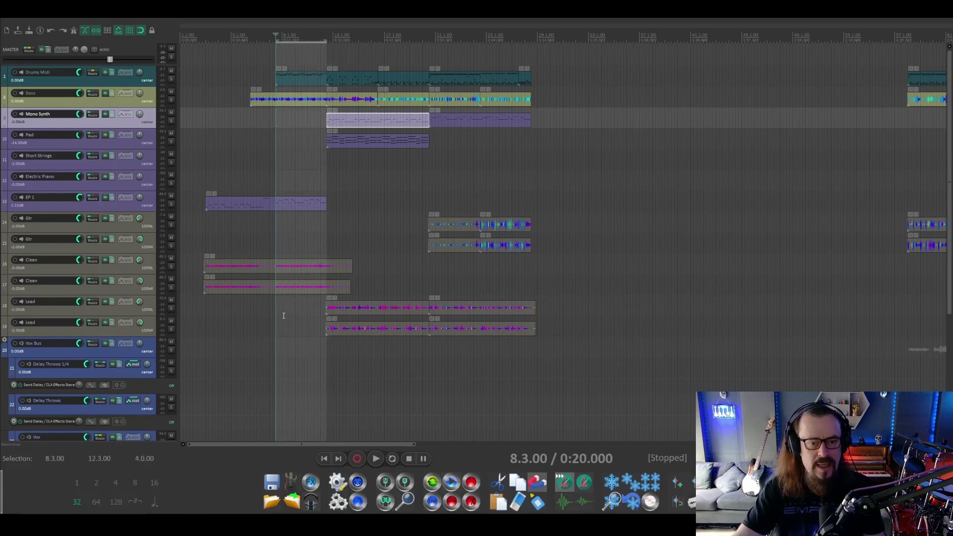
{"action": "left_click_drag", "start_coordinate": [284, 315], "coordinate": [583, 107]}
{"action": "scroll", "coordinate": [532, 104], "scroll_direction": "up", "scroll_amount": 2}
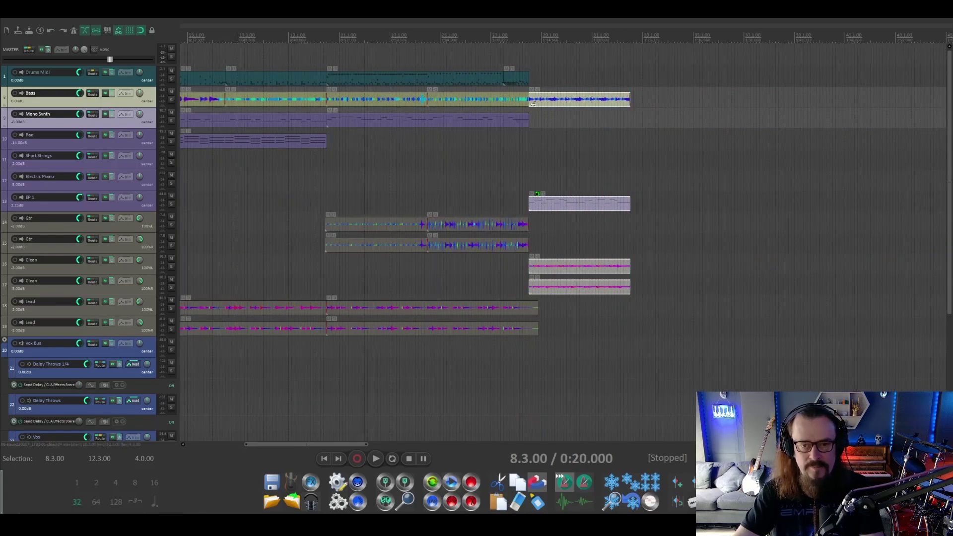
{"action": "scroll", "coordinate": [533, 103], "scroll_direction": "down", "scroll_amount": 3}
{"action": "key", "text": "Escape"}
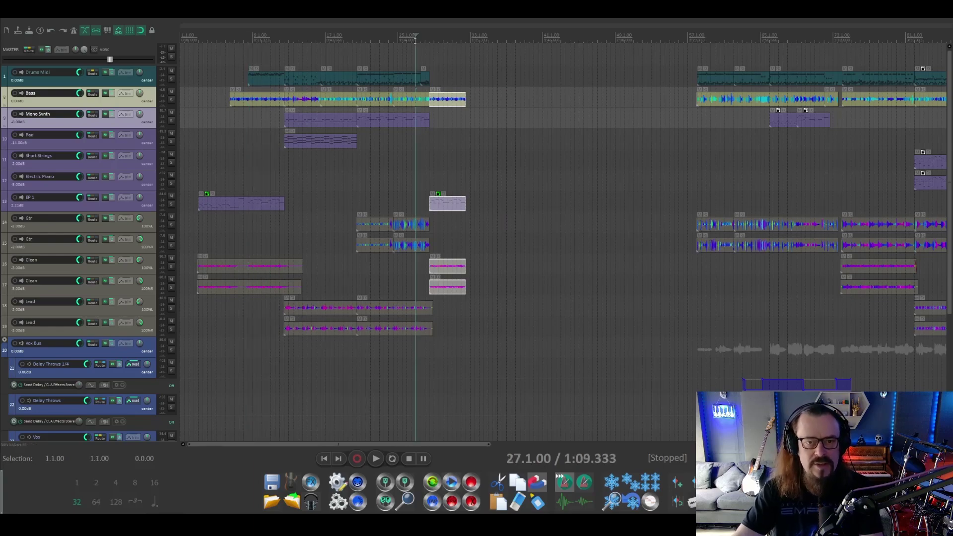
{"action": "scroll", "coordinate": [418, 115], "scroll_direction": "up", "scroll_amount": 5}
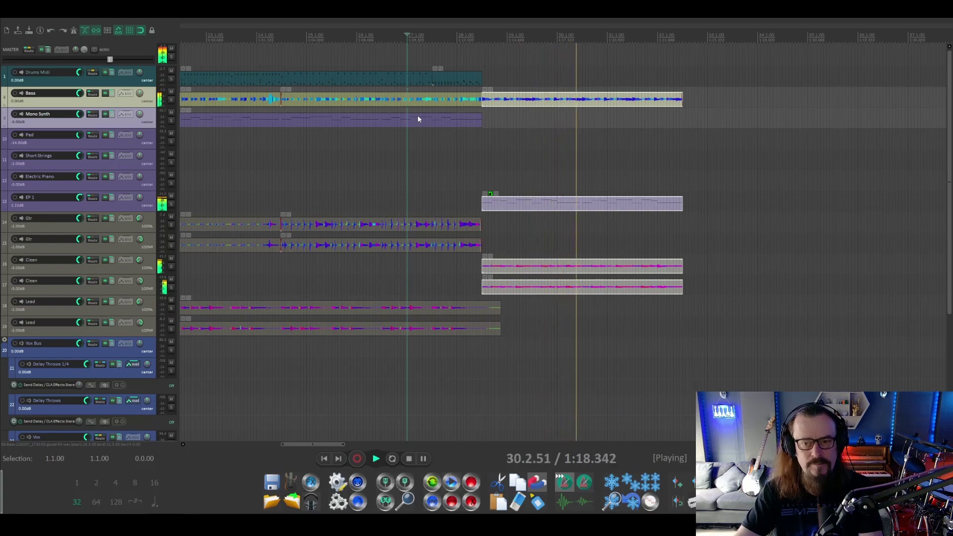
{"action": "key", "text": "space"}
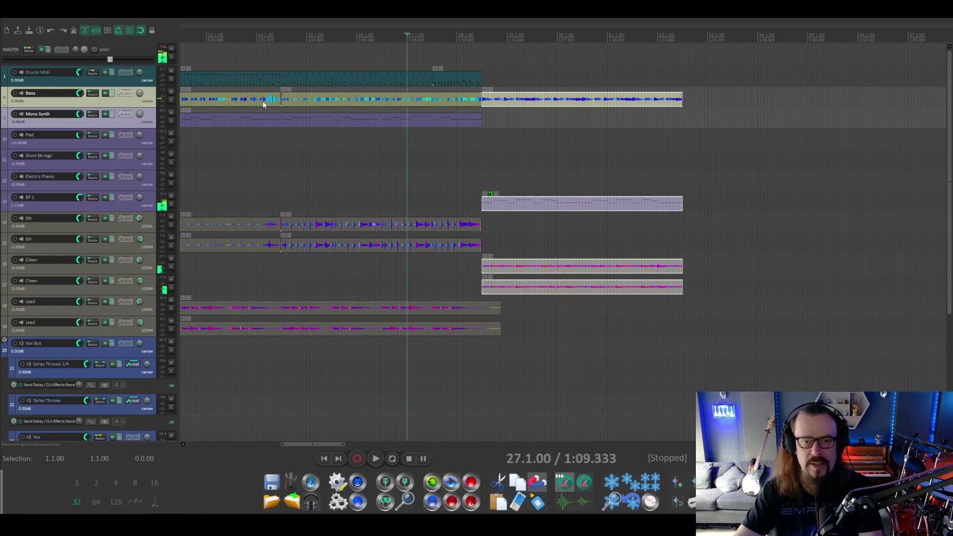
Step: Place a copied four-bar clip on the Drums Midi track at 28.3.00 and play the section from 27.3.00
{"action": "left_click", "coordinate": [183, 73]}
{"action": "key", "text": "ctrl+v"}
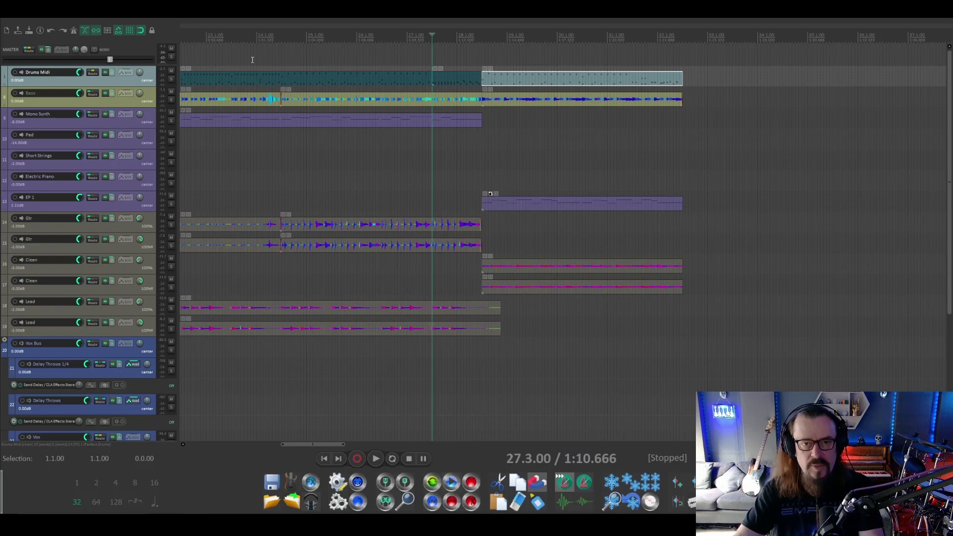
{"action": "key", "text": "space"}
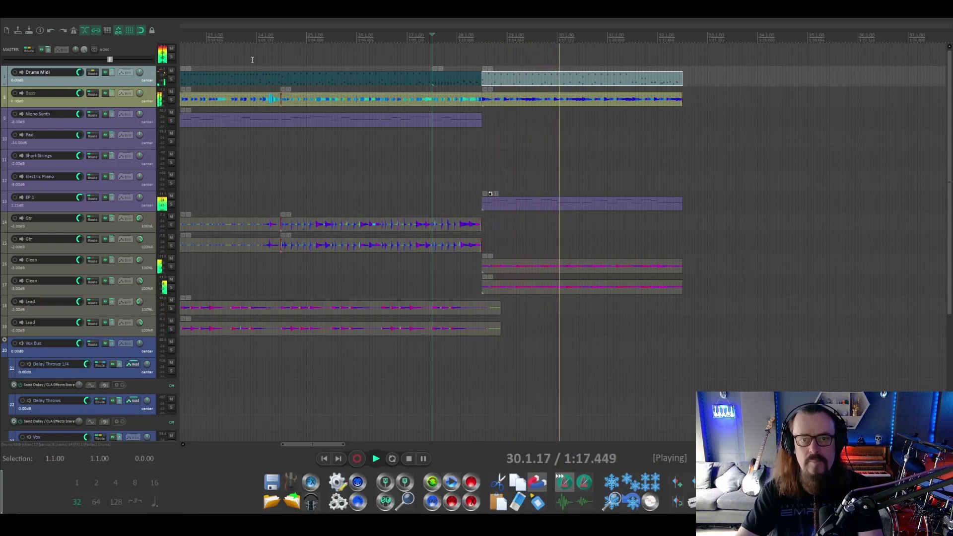
Step: Remove the empty time from 32.3.00 to 58.1.00 on all tracks so the existing vocal section directly follows the copied transition
{"action": "scroll", "coordinate": [446, 126], "scroll_direction": "down", "scroll_amount": 6}
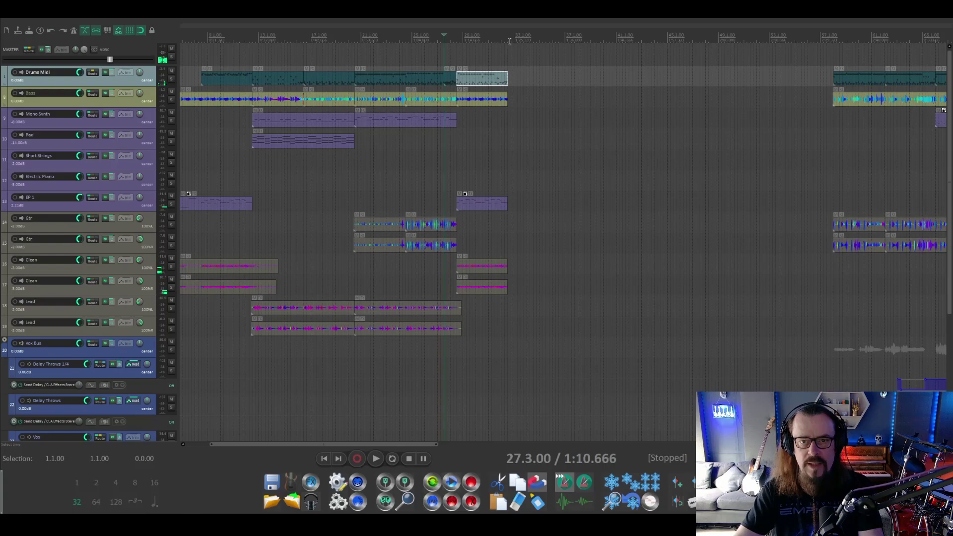
{"action": "scroll", "coordinate": [508, 39], "scroll_direction": "up", "scroll_amount": 3}
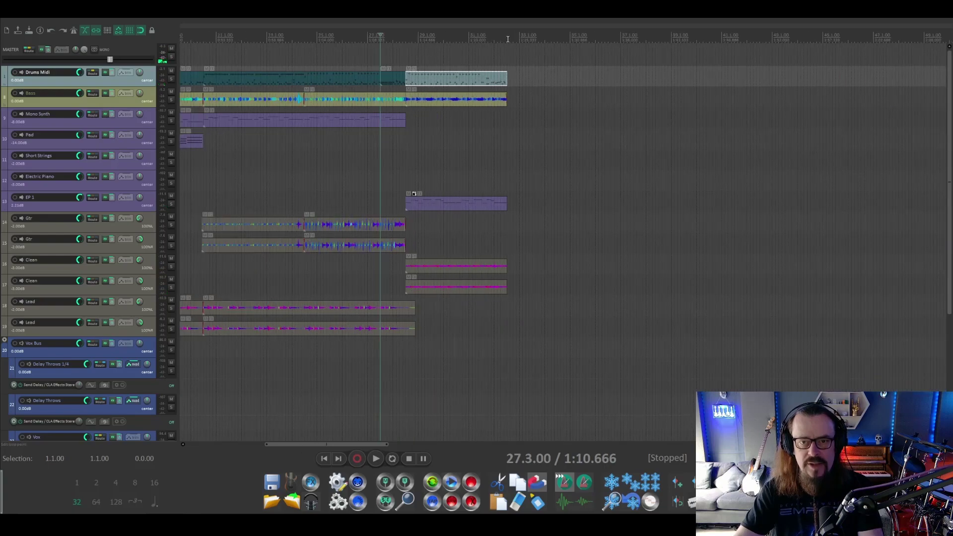
{"action": "left_click_drag", "start_coordinate": [508, 39], "coordinate": [771, 46]}
{"action": "scroll", "coordinate": [771, 46], "scroll_direction": "down", "scroll_amount": 3}
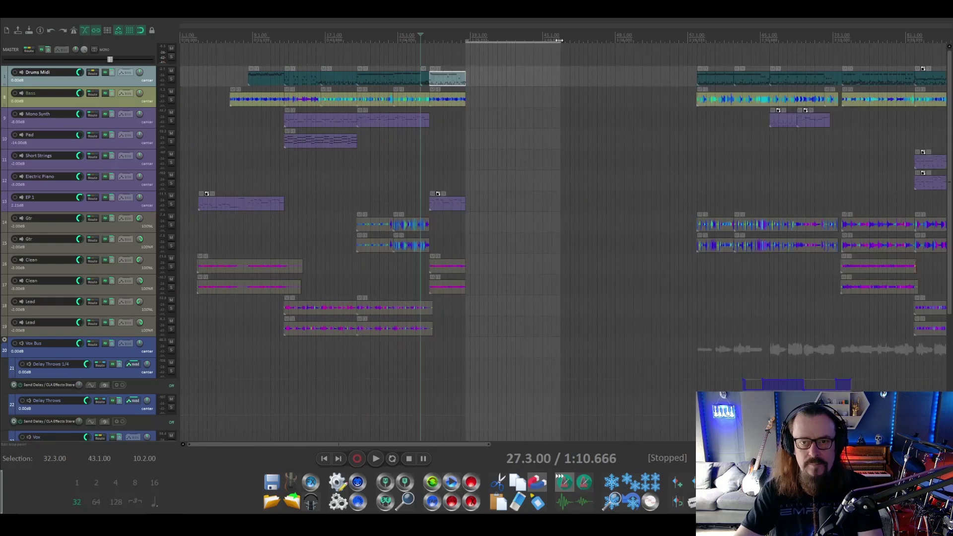
{"action": "left_click_drag", "start_coordinate": [559, 41], "coordinate": [698, 31]}
{"action": "scroll", "coordinate": [520, 37], "scroll_direction": "up", "scroll_amount": 3}
Step: Play the joined transition from 27.3.00 and the arrangement from 2.3.00 into the first vocal section
{"action": "key", "text": "space"}
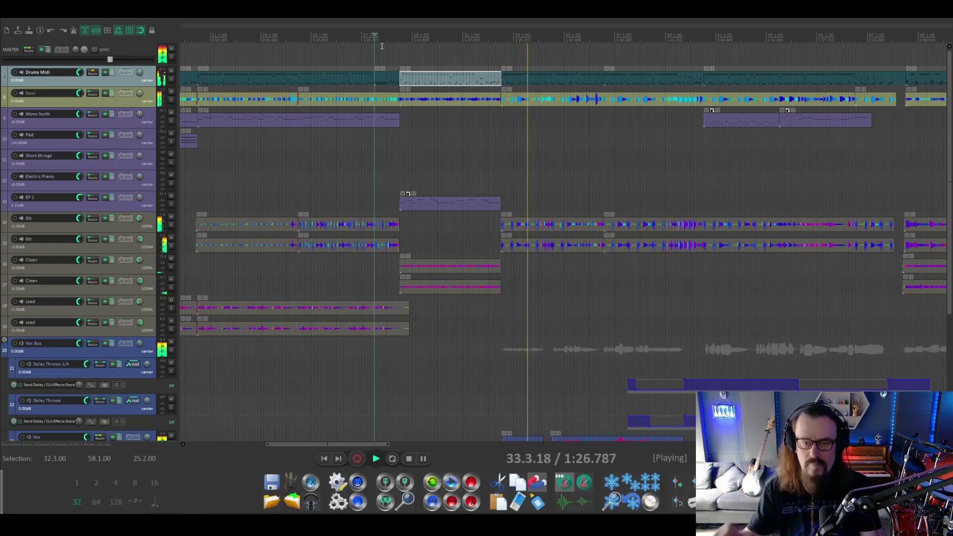
{"action": "key", "text": "space"}
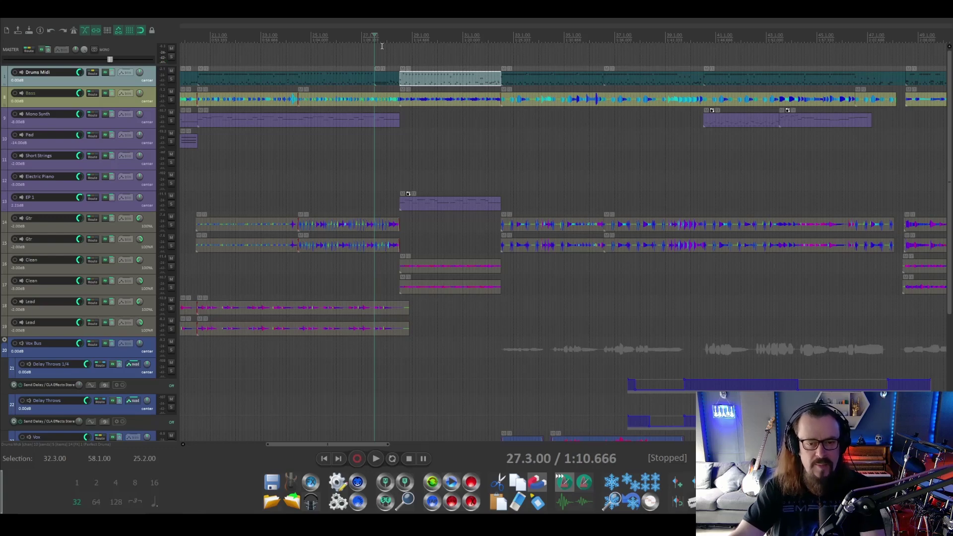
{"action": "key", "text": "space"}
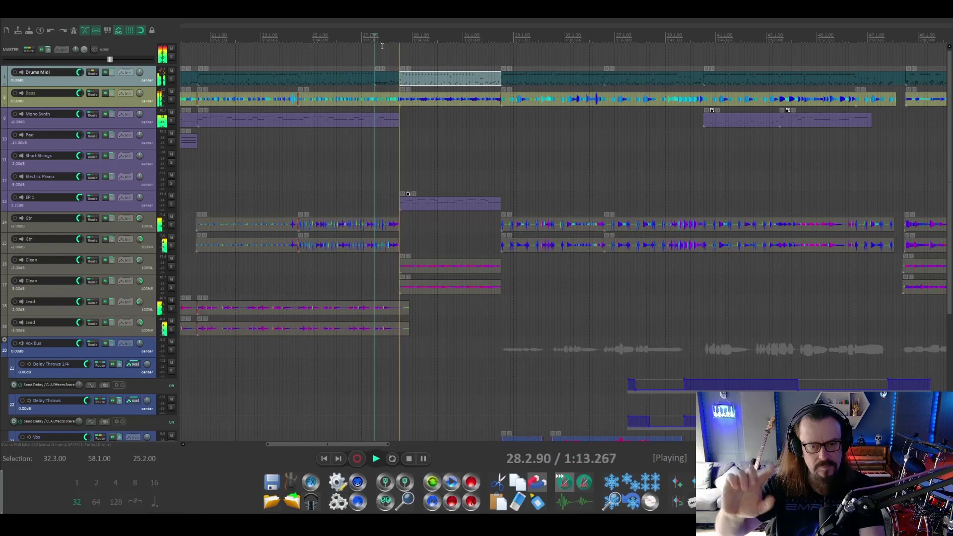
{"action": "key", "text": "space"}
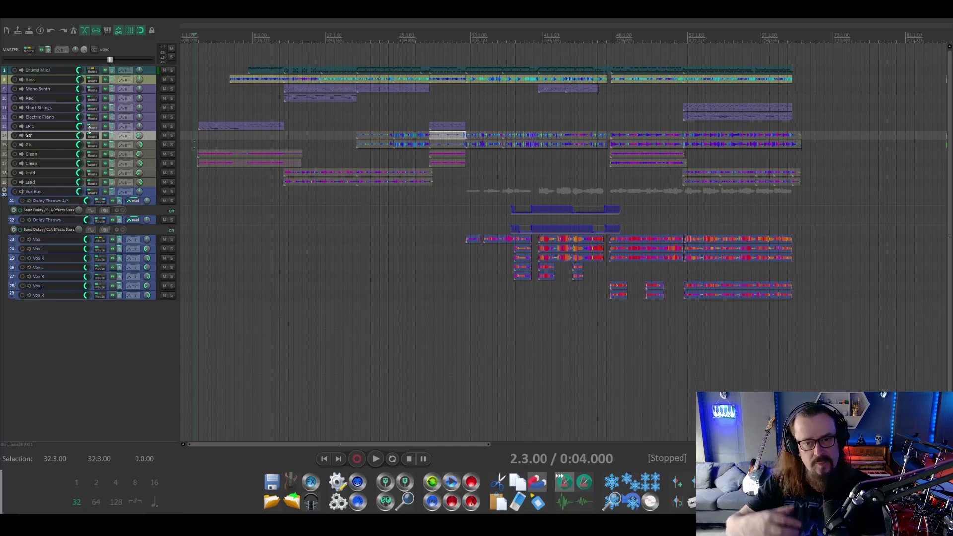
{"action": "key", "text": "space"}
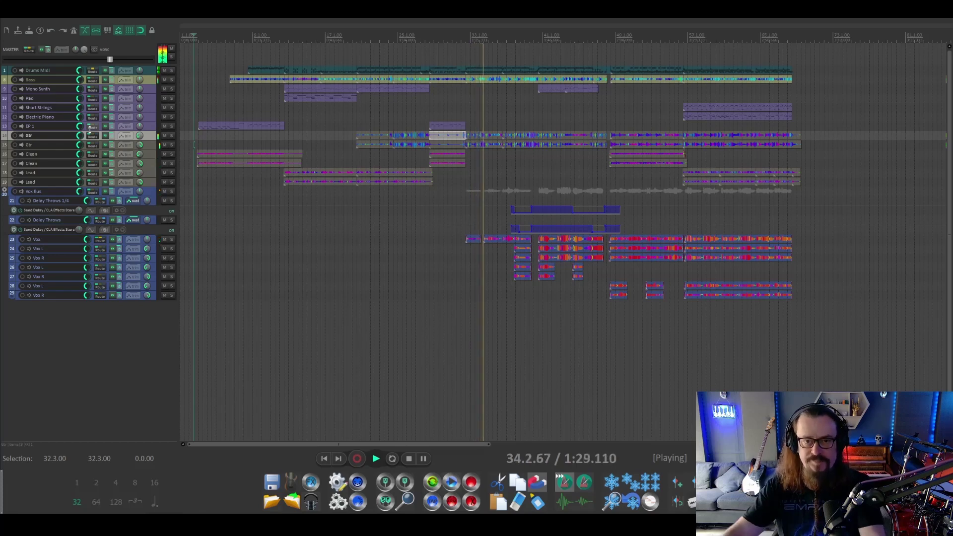
{"action": "key", "text": "space"}
Step: Copy the four-bar transition section at 28.3.00 to the end of the first large vocal section, at about bar 68
{"action": "scroll", "coordinate": [354, 184], "scroll_direction": "down", "scroll_amount": 3}
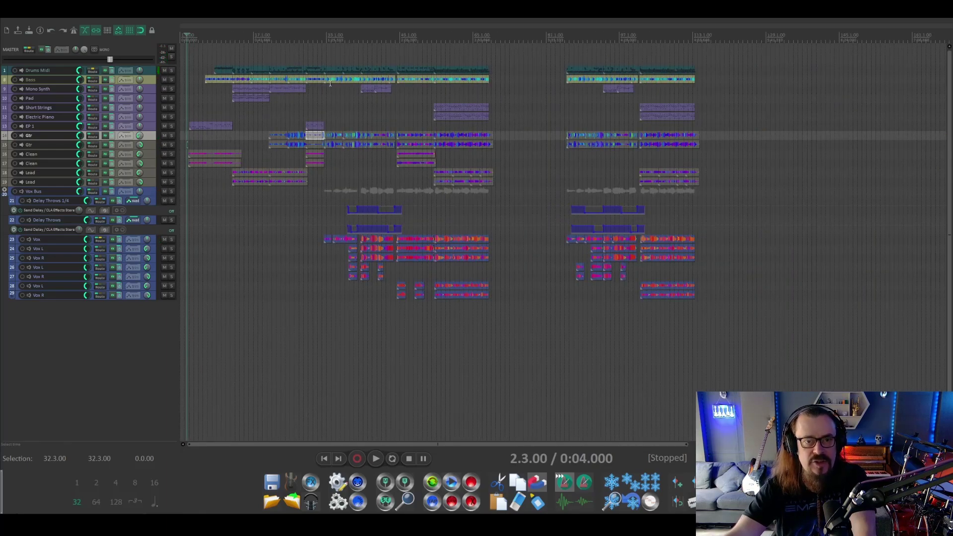
{"action": "scroll", "coordinate": [331, 113], "scroll_direction": "up", "scroll_amount": 3}
{"action": "left_click_drag", "start_coordinate": [315, 154], "coordinate": [599, 154]}
{"action": "scroll", "coordinate": [600, 154], "scroll_direction": "down", "scroll_amount": 2}
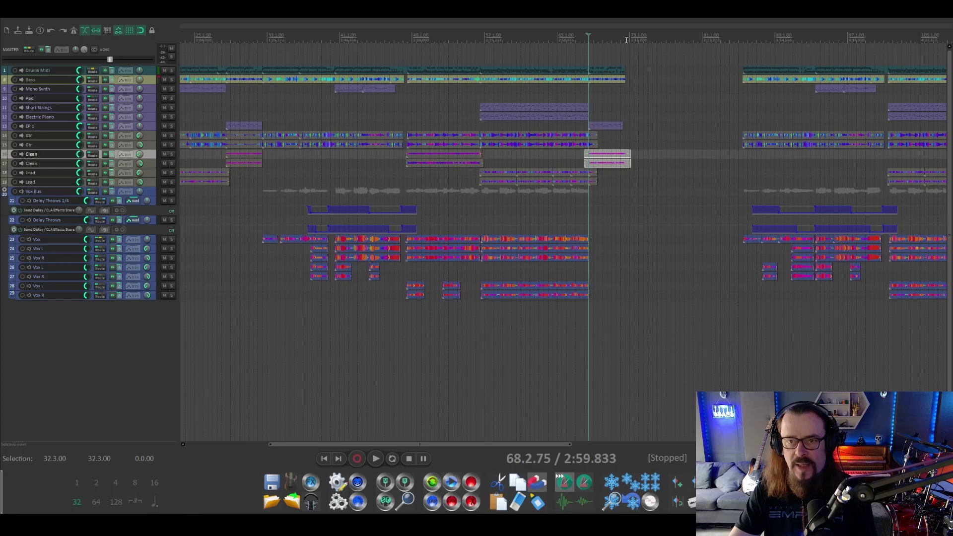
Step: Close the gap after the copied transition, moving the second vocal section and its Delay Throws automation earlier to follow it
{"action": "scroll", "coordinate": [626, 40], "scroll_direction": "down", "scroll_amount": 5}
{"action": "left_click_drag", "start_coordinate": [617, 205], "coordinate": [728, 234]}
{"action": "left_click_drag", "start_coordinate": [685, 209], "coordinate": [606, 210]}
{"action": "scroll", "coordinate": [590, 149], "scroll_direction": "left", "scroll_amount": 3}
Step: Play from 65.1.00 through the copied transition into the second vocal section
{"action": "left_click", "coordinate": [590, 36]}
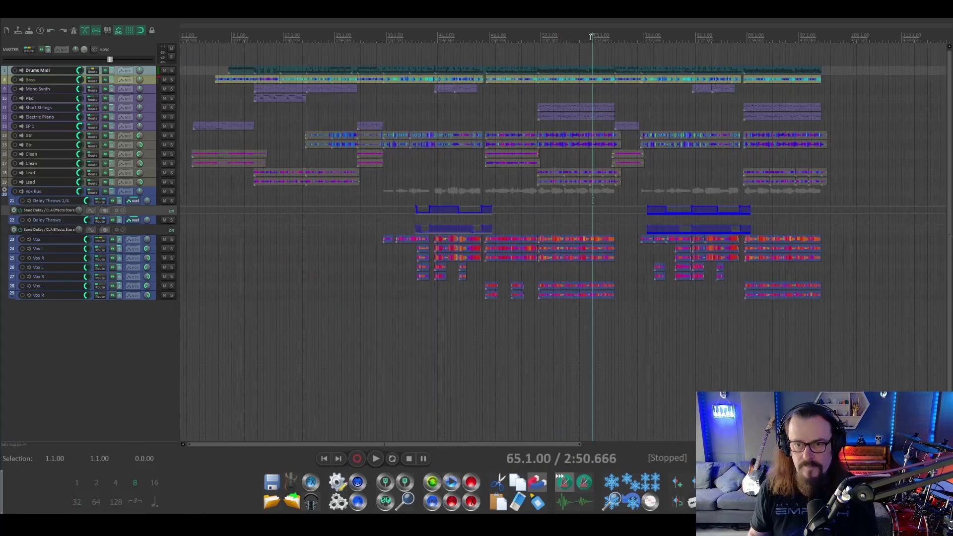
{"action": "key", "text": "space"}
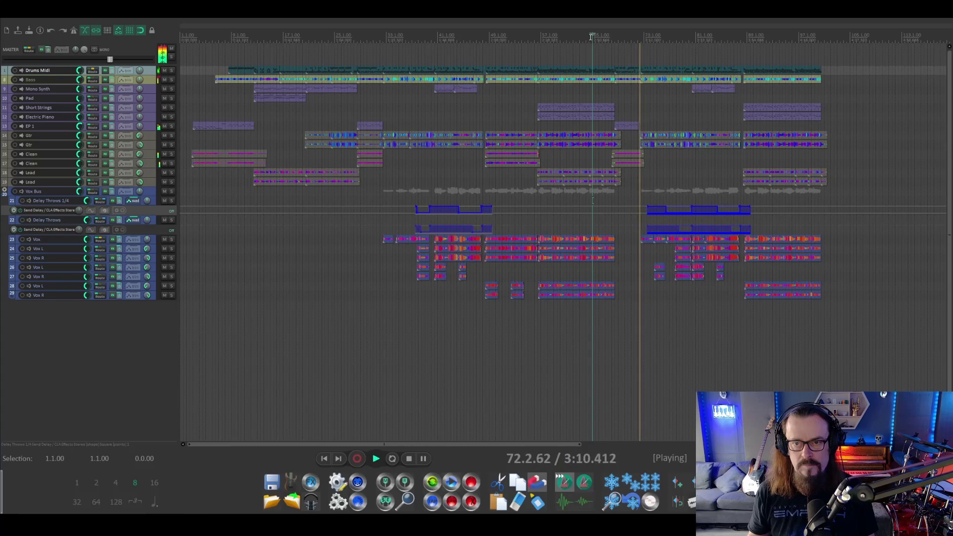
{"action": "key", "text": "space"}
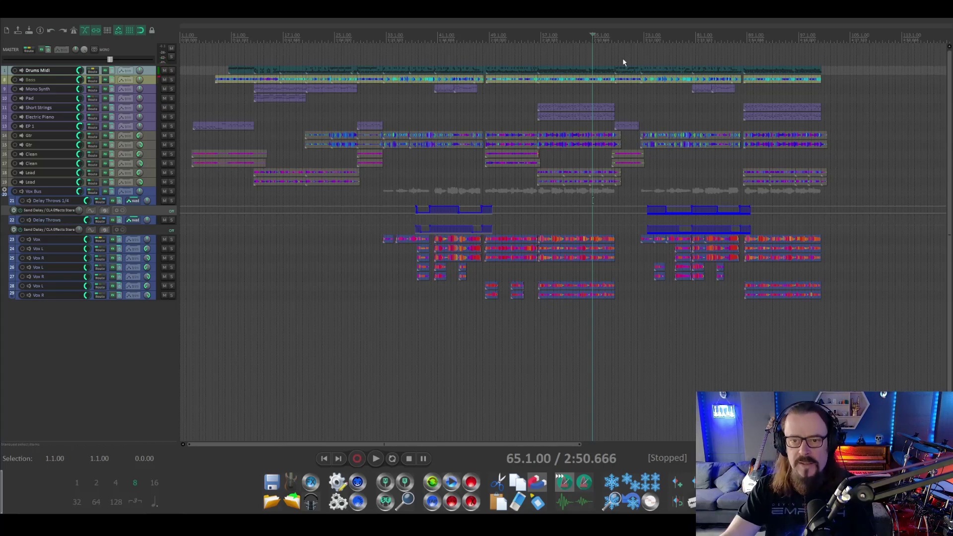
Step: Copy the transition clips on Drums Midi, Bass, EP 1 and both Clean tracks to the end of the second vocal section
{"action": "left_click_drag", "start_coordinate": [638, 172], "coordinate": [637, 170]}
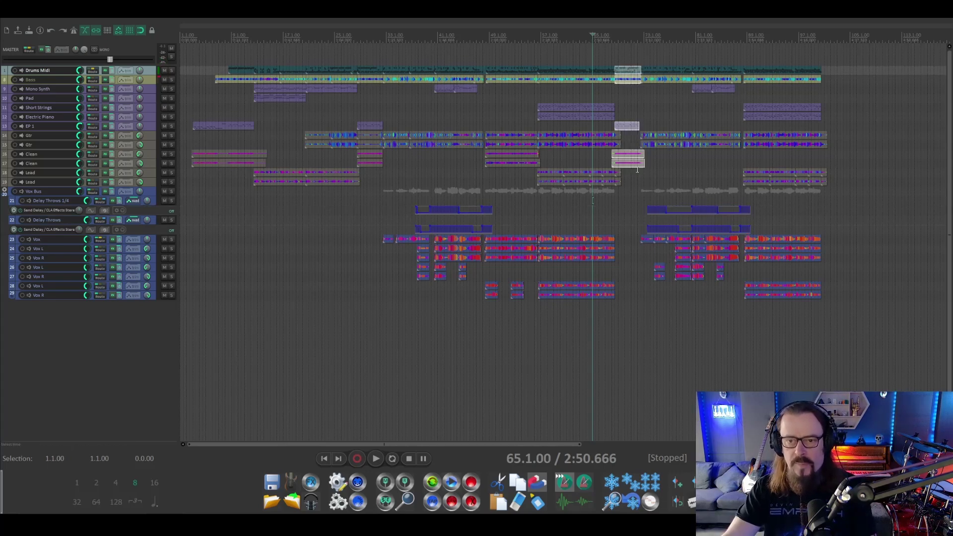
{"action": "left_click_drag", "start_coordinate": [628, 74], "coordinate": [843, 73]}
{"action": "scroll", "coordinate": [838, 73], "scroll_direction": "up", "scroll_amount": 5}
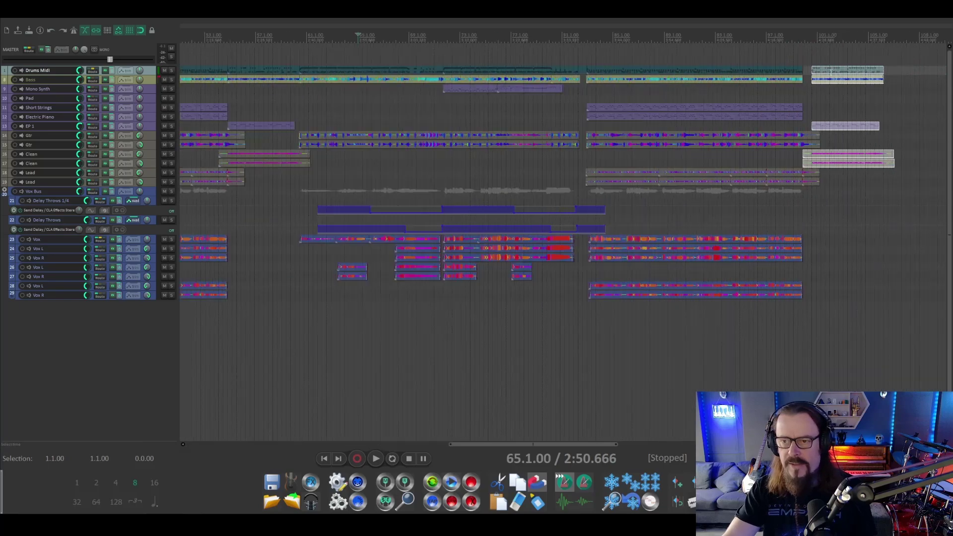
{"action": "left_click_drag", "start_coordinate": [813, 73], "coordinate": [793, 76]}
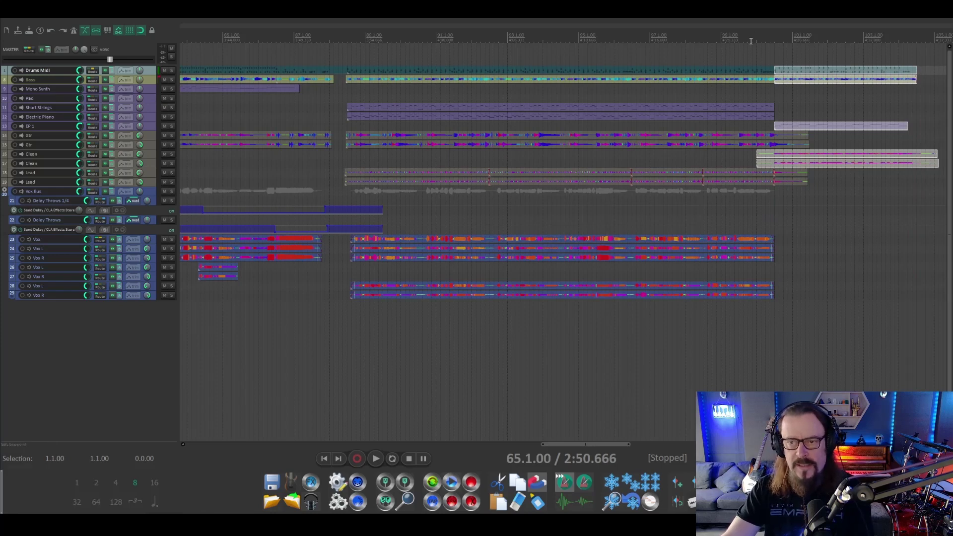
Step: Play from 99.4.50 through the newly placed transition after the second vocal section
{"action": "key", "text": "space"}
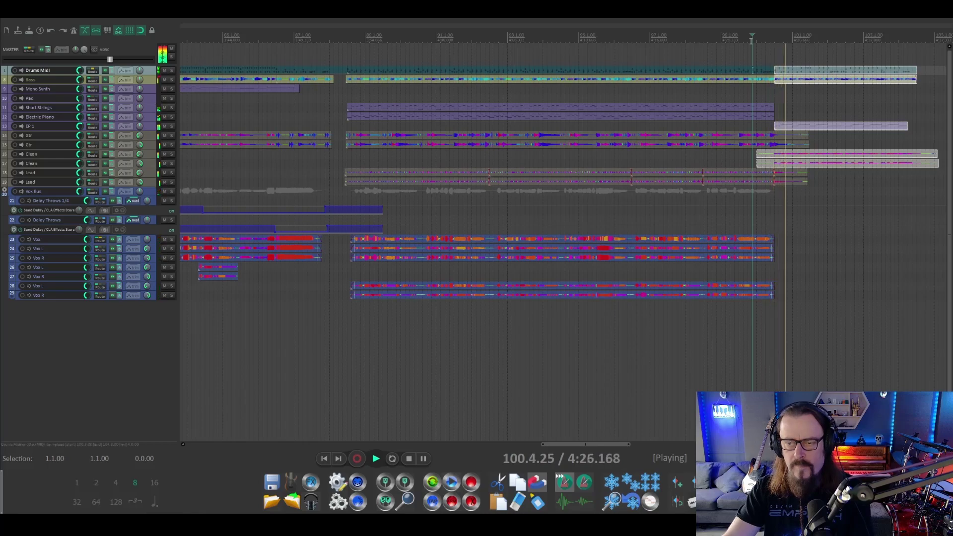
{"action": "scroll", "coordinate": [735, 98], "scroll_direction": "down", "scroll_amount": 3}
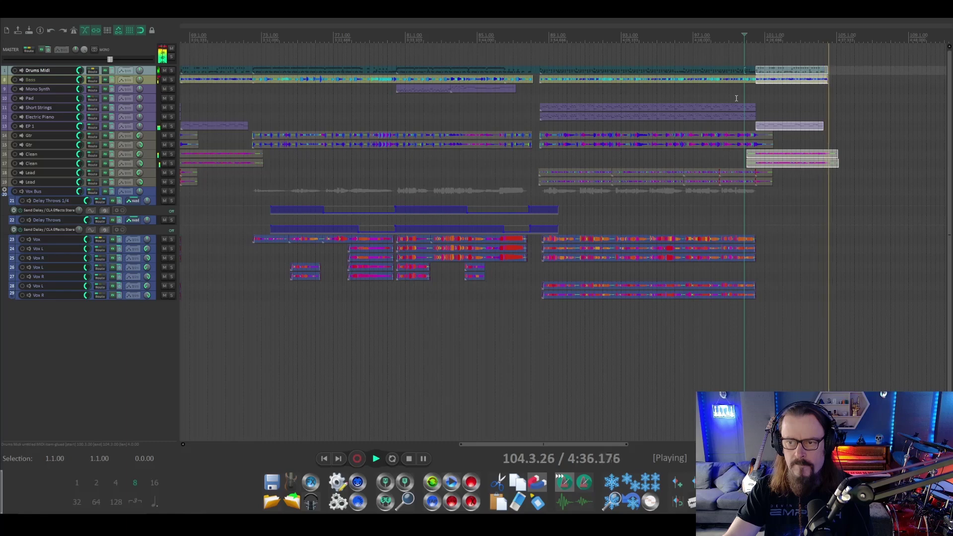
{"action": "key", "text": "space"}
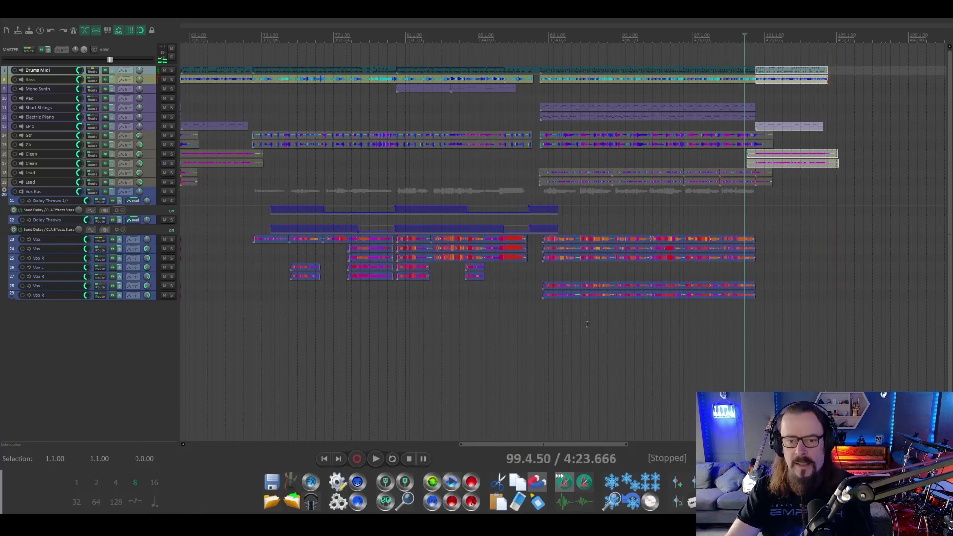
Step: Copy the last vocal section's clips on all tracks to about bar 122, leaving an empty stretch after the transition
{"action": "left_click_drag", "start_coordinate": [585, 323], "coordinate": [573, 73]}
{"action": "scroll", "coordinate": [573, 73], "scroll_direction": "down", "scroll_amount": 4}
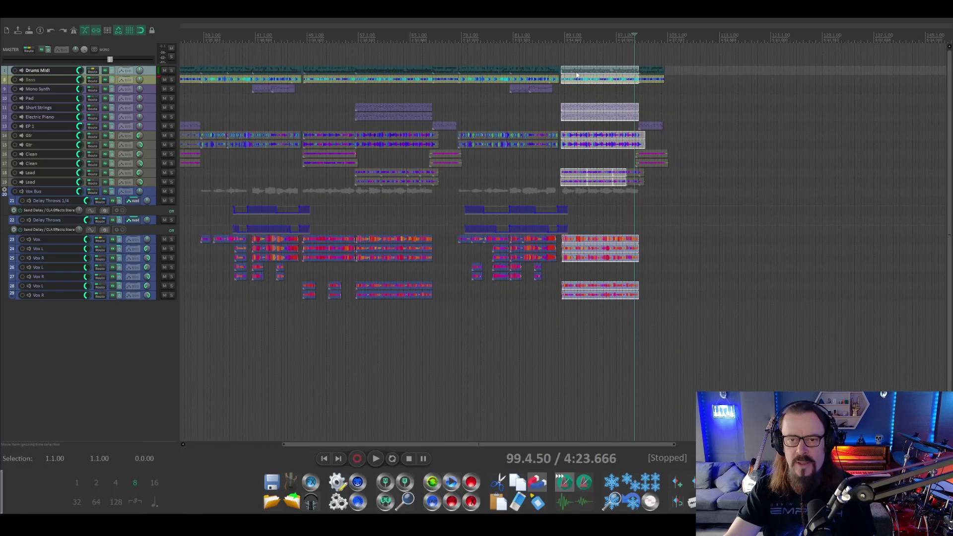
{"action": "left_click_drag", "start_coordinate": [577, 72], "coordinate": [796, 72]}
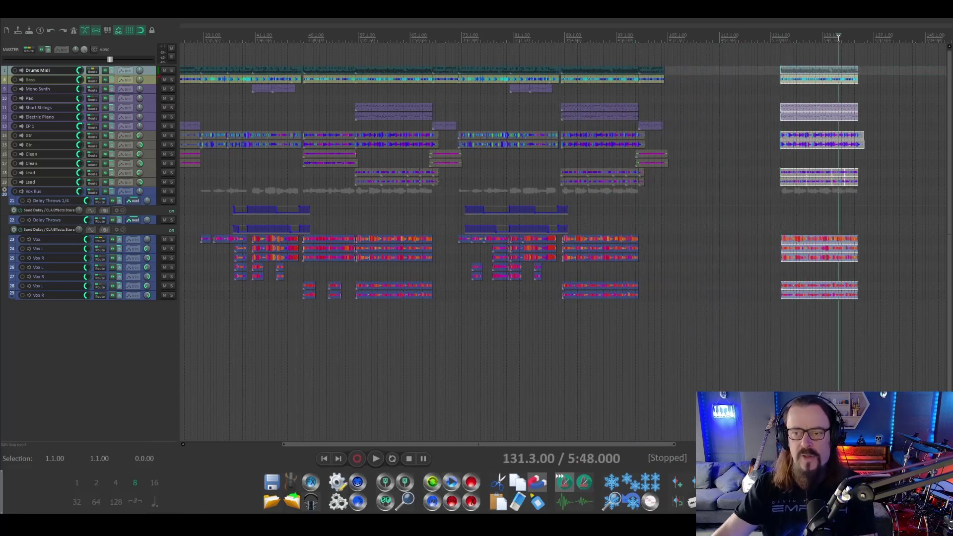
Step: Play the end of the copied final section from 131.3.00
{"action": "key", "text": "space"}
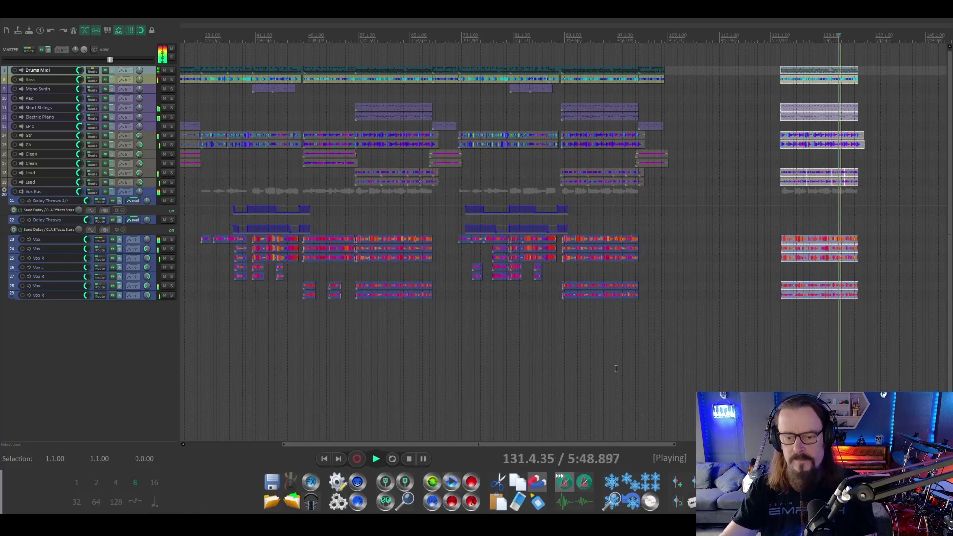
{"action": "left_click_drag", "start_coordinate": [602, 443], "coordinate": [706, 443]}
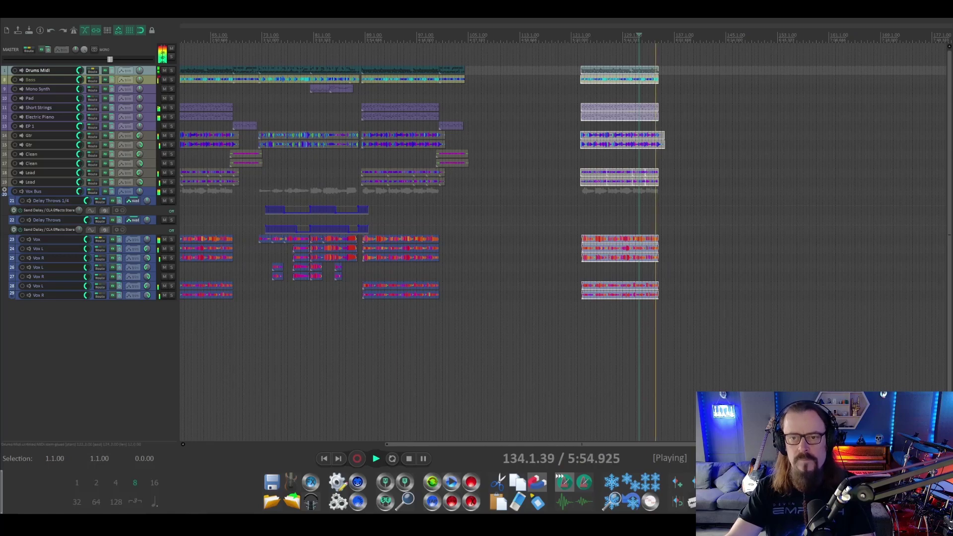
{"action": "key", "text": "space"}
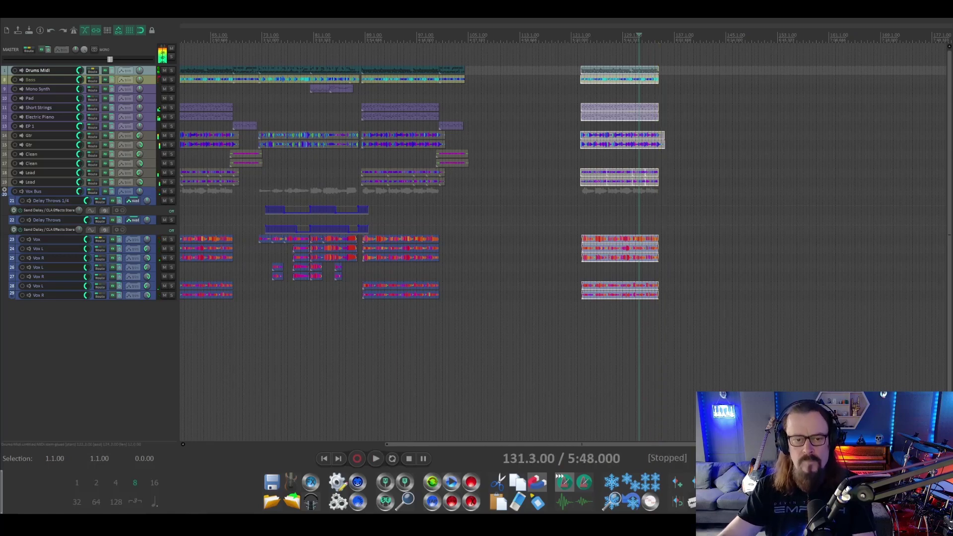
Step: Play excerpts of the lead guitar section from 12.3.00, about bar 20 and 24.1.00
{"action": "left_click_drag", "start_coordinate": [466, 445], "coordinate": [252, 430]}
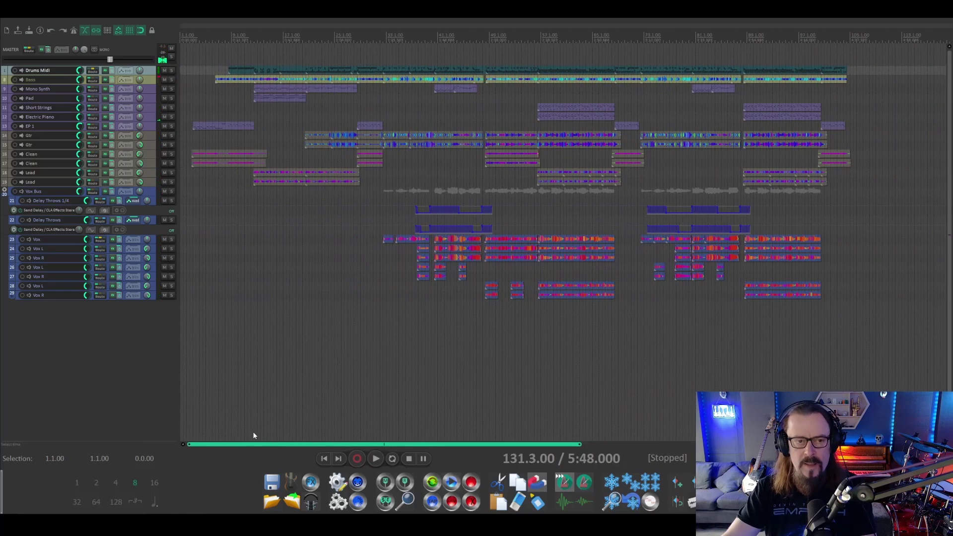
{"action": "left_click", "coordinate": [254, 38]}
{"action": "key", "text": "space"}
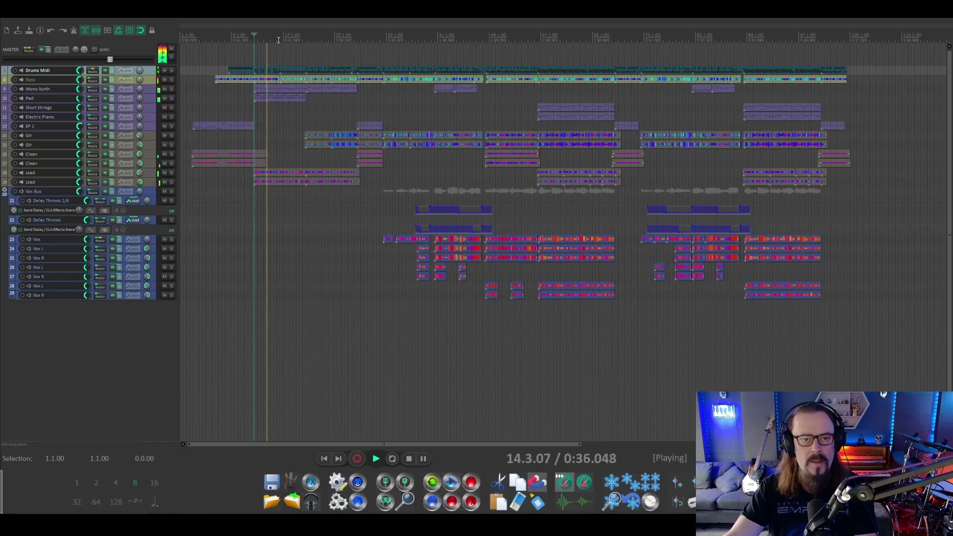
{"action": "key", "text": "space"}
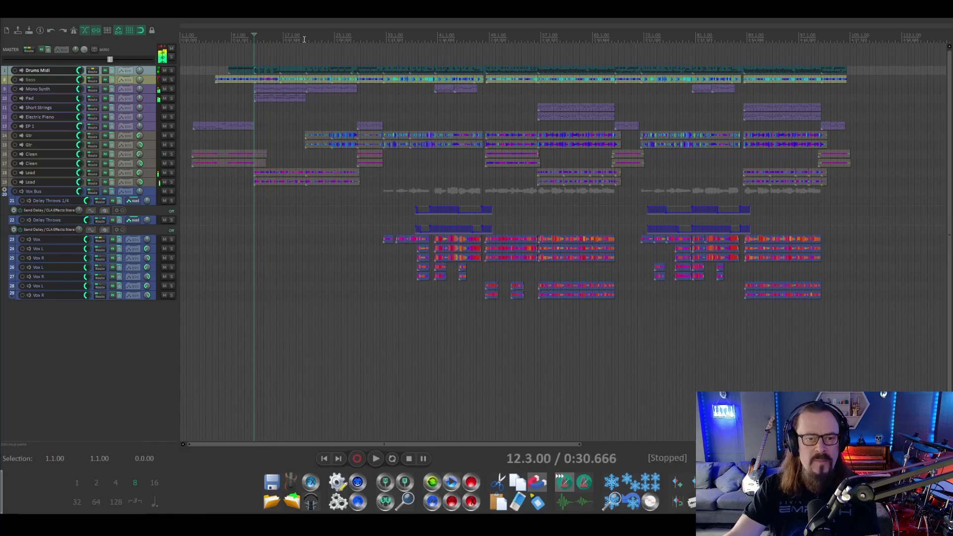
{"action": "left_click", "coordinate": [304, 39]}
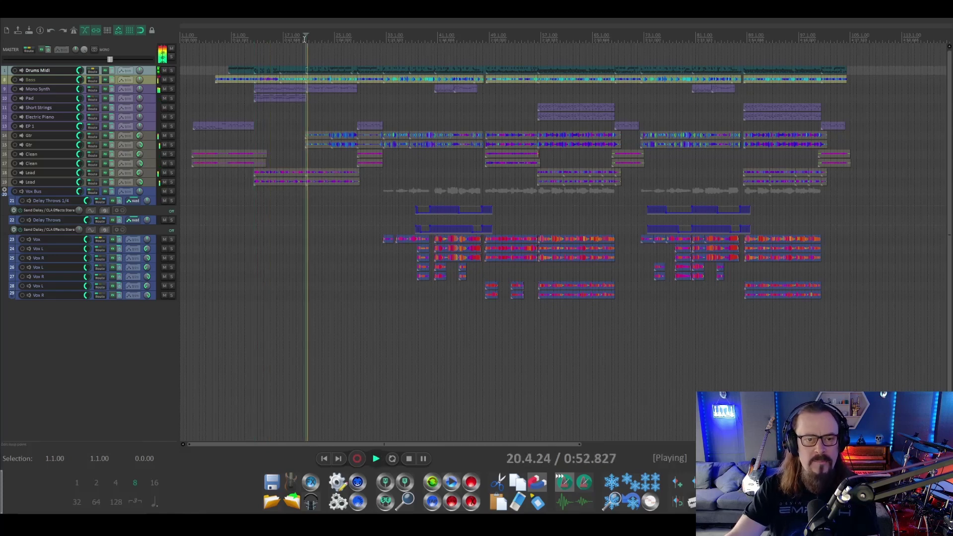
{"action": "left_click", "coordinate": [328, 39]}
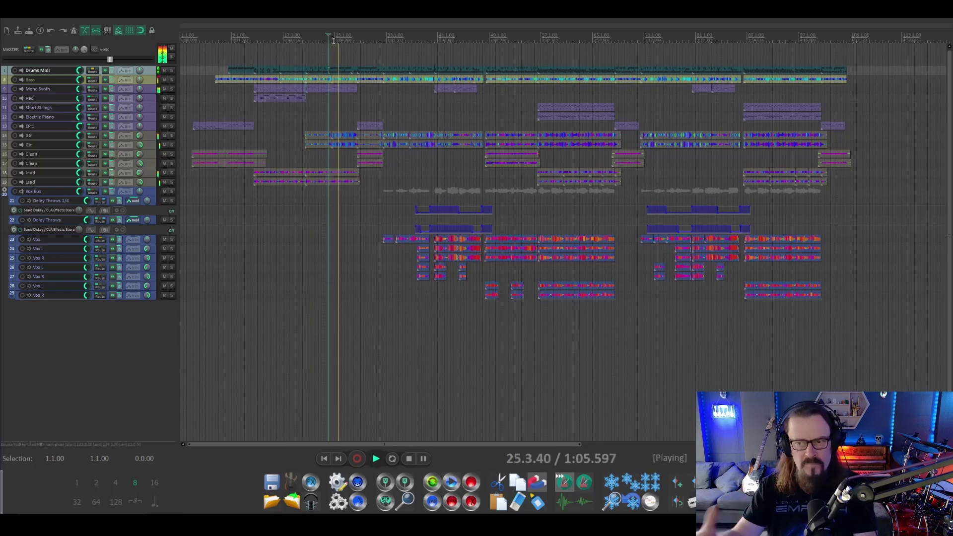
{"action": "key", "text": "space"}
{"action": "scroll", "coordinate": [400, 145], "scroll_direction": "down", "scroll_amount": 3}
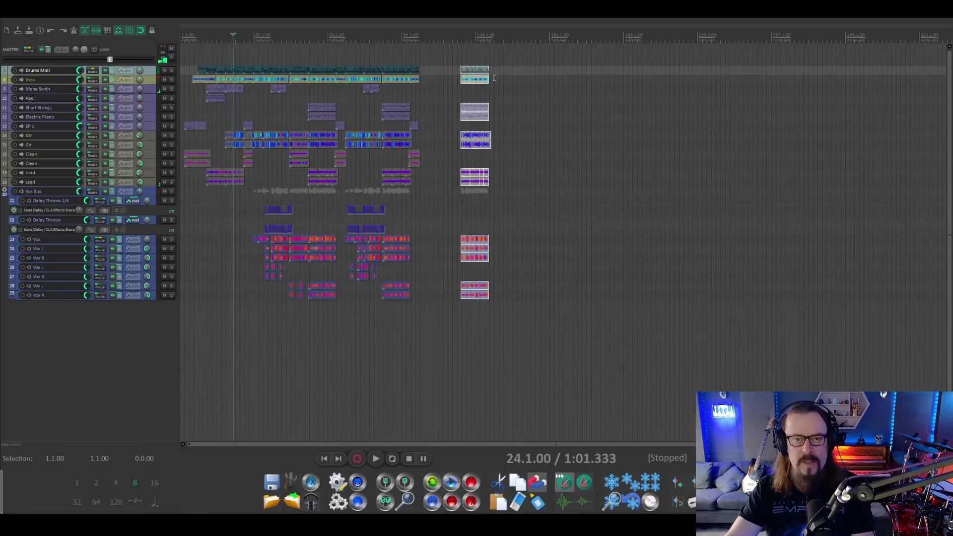
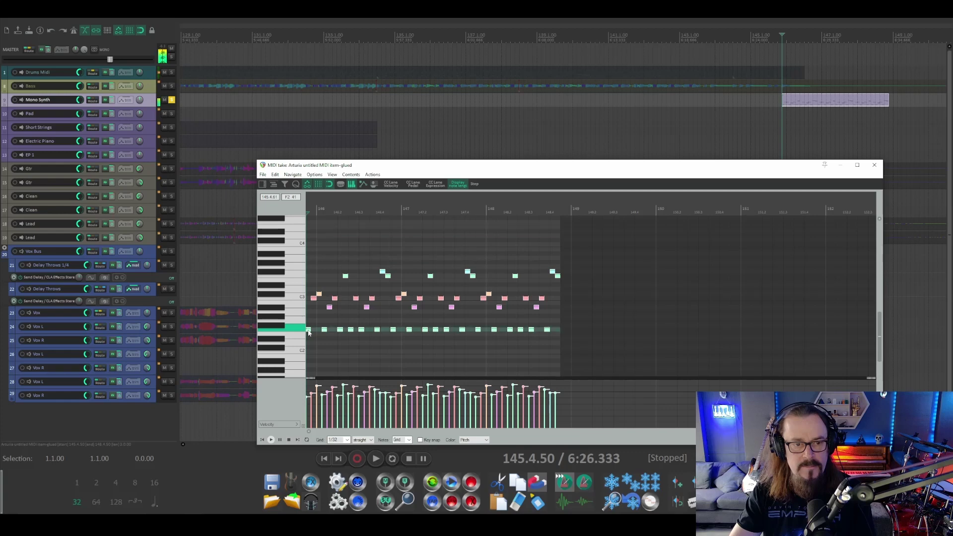
Step: Transpose the Mono Synth clip's notes up one octave, audition the part and close the MIDI editor
{"action": "key", "text": "space"}
{"action": "key", "text": "space"}
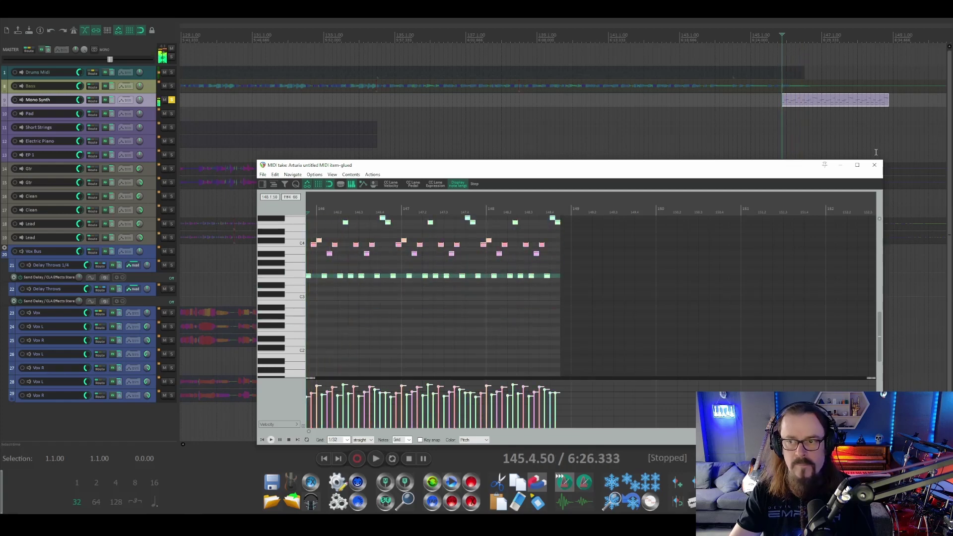
{"action": "left_click", "coordinate": [873, 166]}
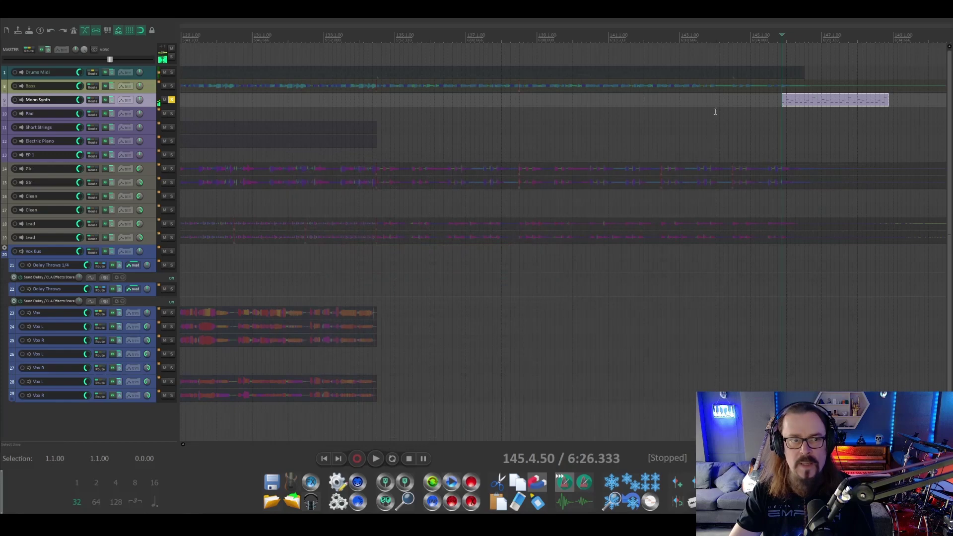
Step: Turn off solo on the Mono Synth track and play the song's ending from about bar 144
{"action": "left_click", "coordinate": [171, 100]}
{"action": "left_click", "coordinate": [732, 37]}
{"action": "key", "text": "space"}
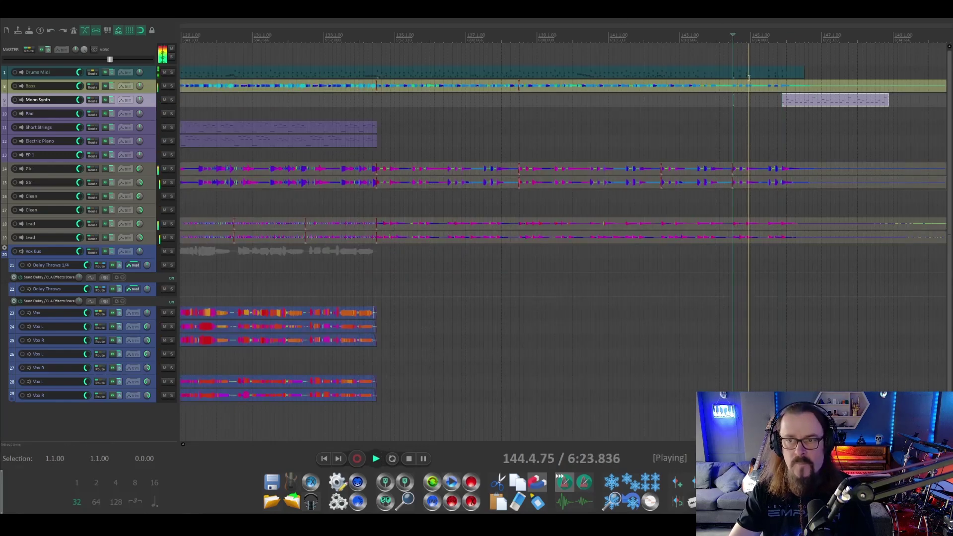
{"action": "scroll", "coordinate": [748, 78], "scroll_direction": "down", "scroll_amount": 3}
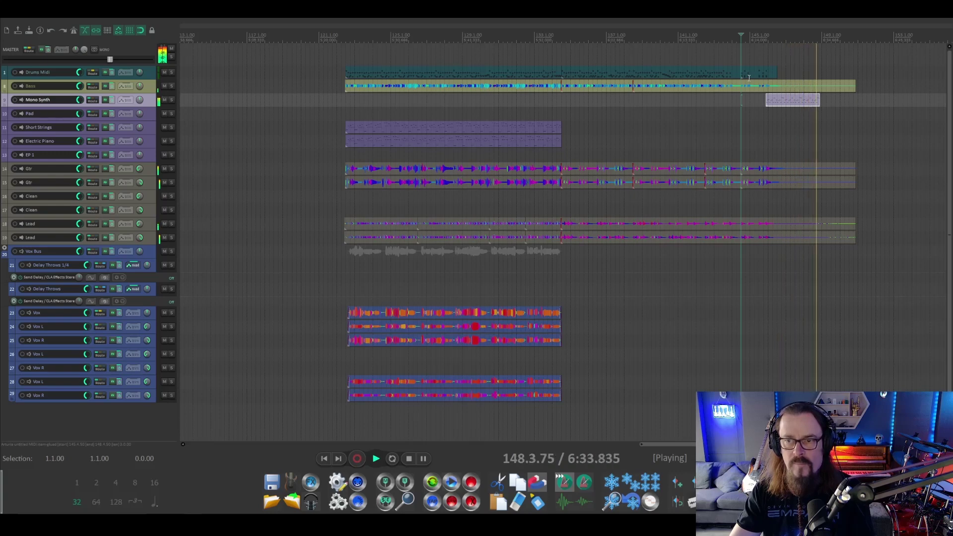
Step: Stop playback and duplicate the Mono Synth clip at the song's ending directly after the original
{"action": "key", "text": "space"}
{"action": "left_click", "coordinate": [781, 102]}
{"action": "left_click_drag", "start_coordinate": [782, 105], "coordinate": [840, 106]}
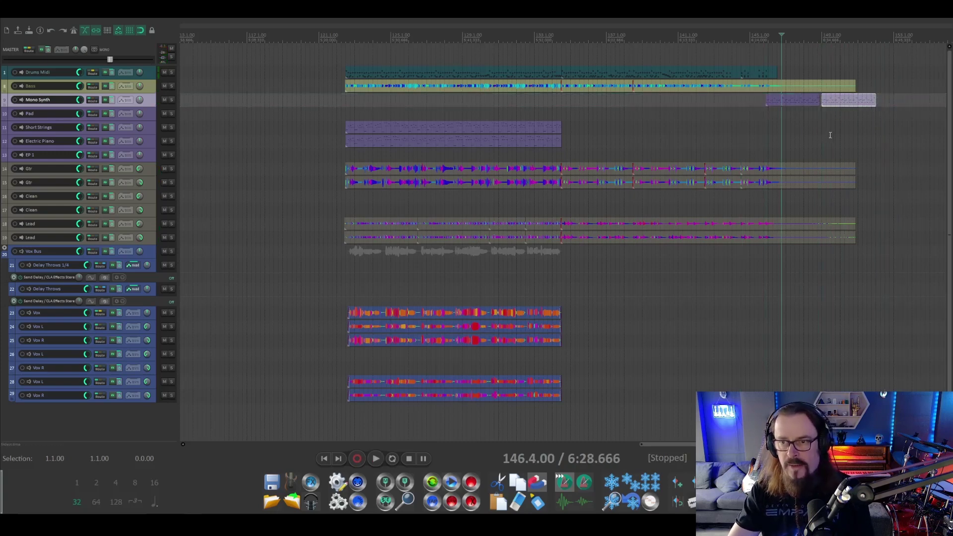
{"action": "scroll", "coordinate": [829, 129], "scroll_direction": "up", "scroll_amount": 5}
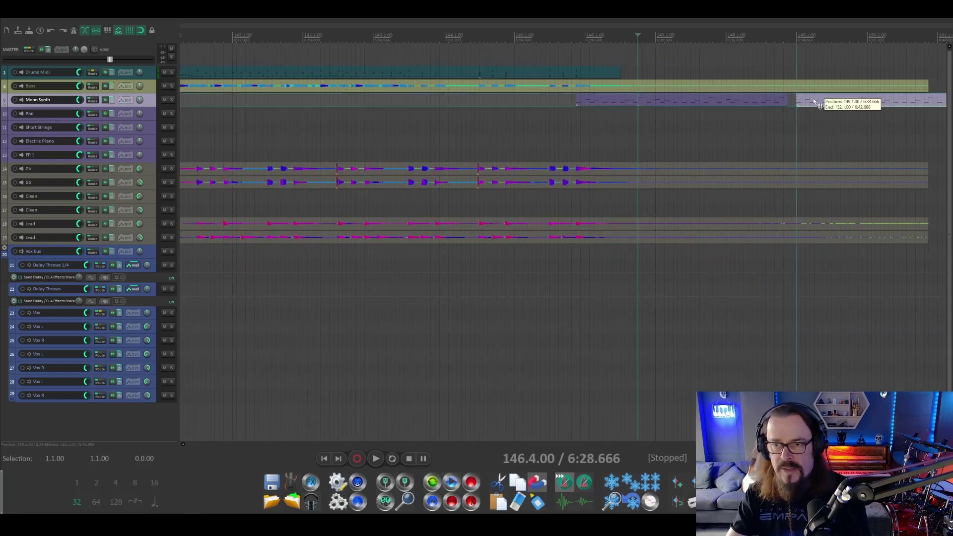
{"action": "scroll", "coordinate": [751, 130], "scroll_direction": "down", "scroll_amount": 7}
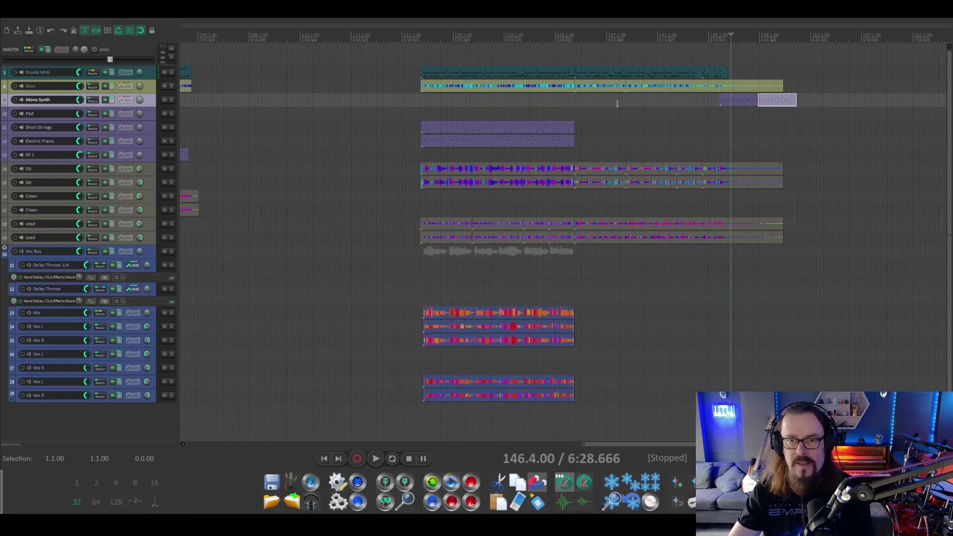
Step: Arm the Pad track for recording and rehearse a part against the outro from 134.3.00
{"action": "left_click", "coordinate": [574, 106]}
{"action": "scroll", "coordinate": [405, 122], "scroll_direction": "down", "scroll_amount": 8}
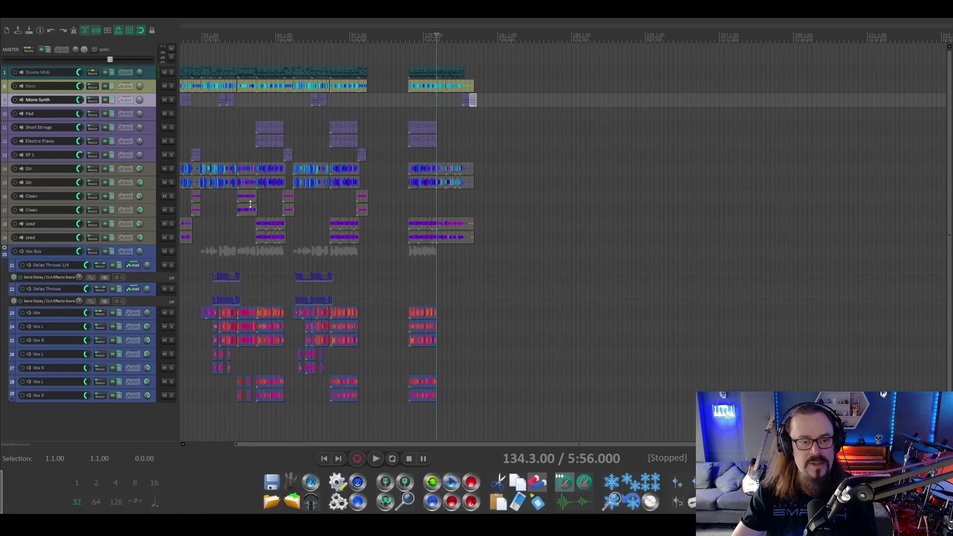
{"action": "scroll", "coordinate": [273, 428], "scroll_direction": "down", "scroll_amount": 3}
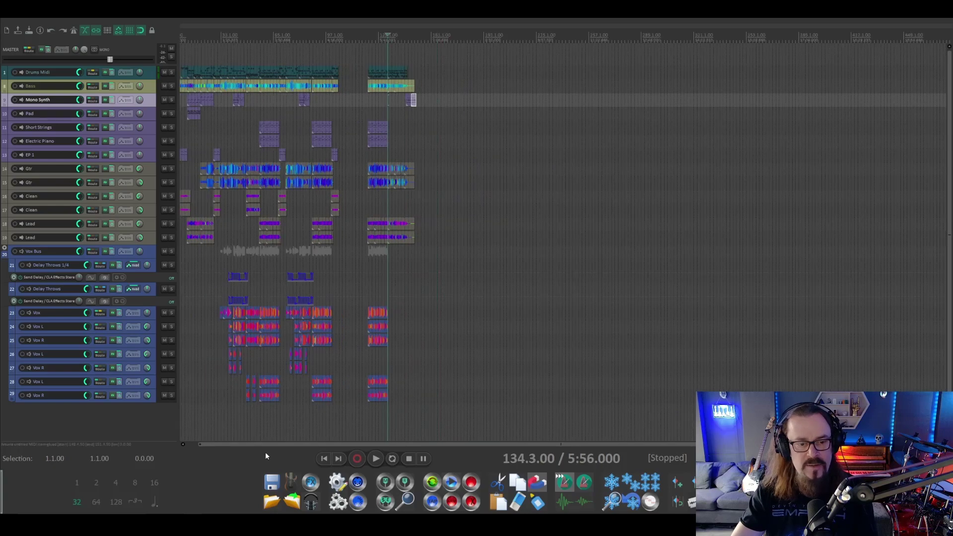
{"action": "left_click", "coordinate": [150, 117]}
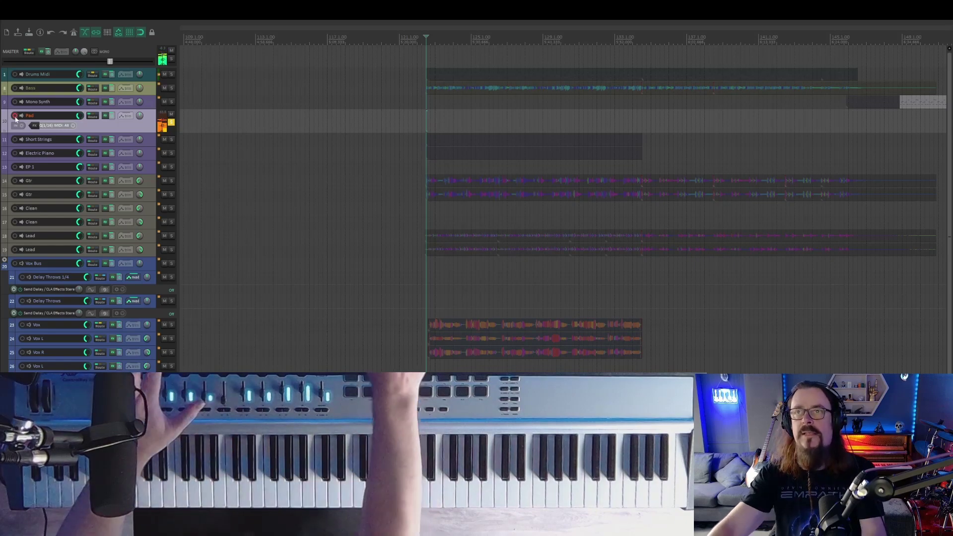
{"action": "scroll", "coordinate": [533, 43], "scroll_direction": "down", "scroll_amount": 2}
{"action": "left_click", "coordinate": [533, 43]}
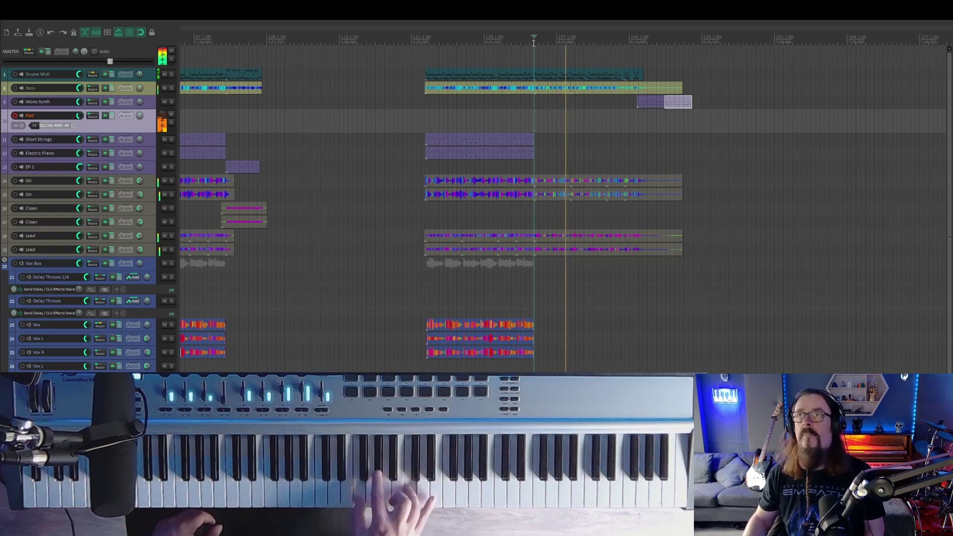
{"action": "key", "text": "space"}
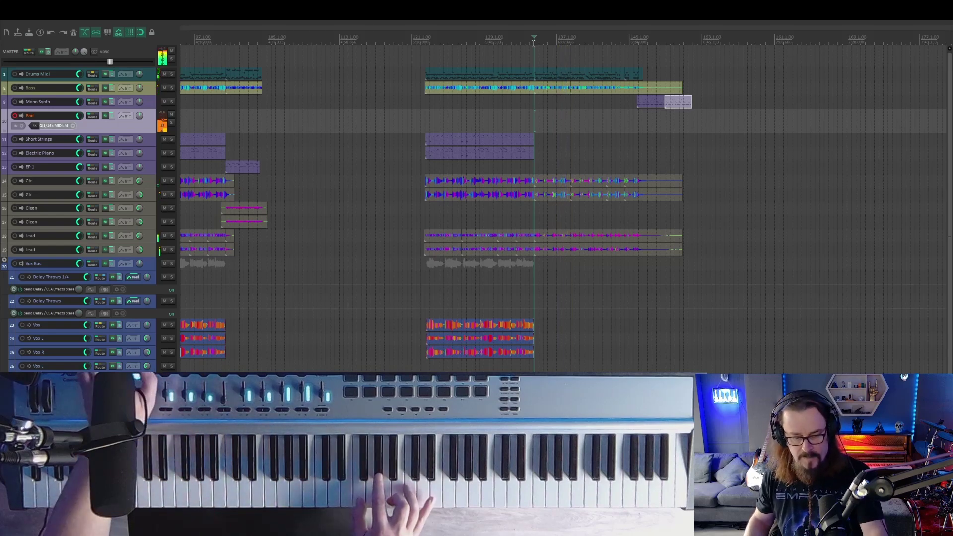
Step: Record the pad part over the outro from 134.3.00 and trim the copied Mono Synth clip to the outro's end
{"action": "key", "text": "space"}
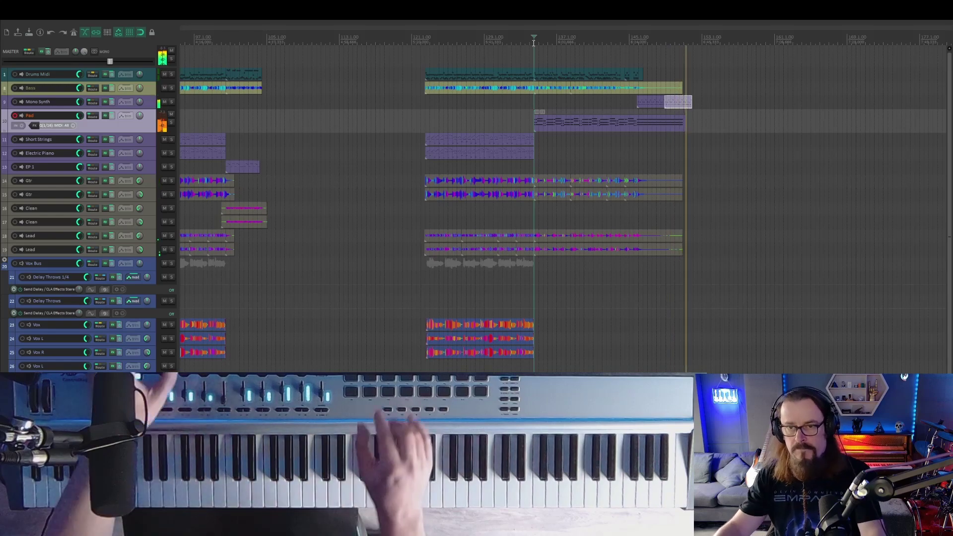
{"action": "key", "text": "space"}
{"action": "left_click", "coordinate": [30, 103]}
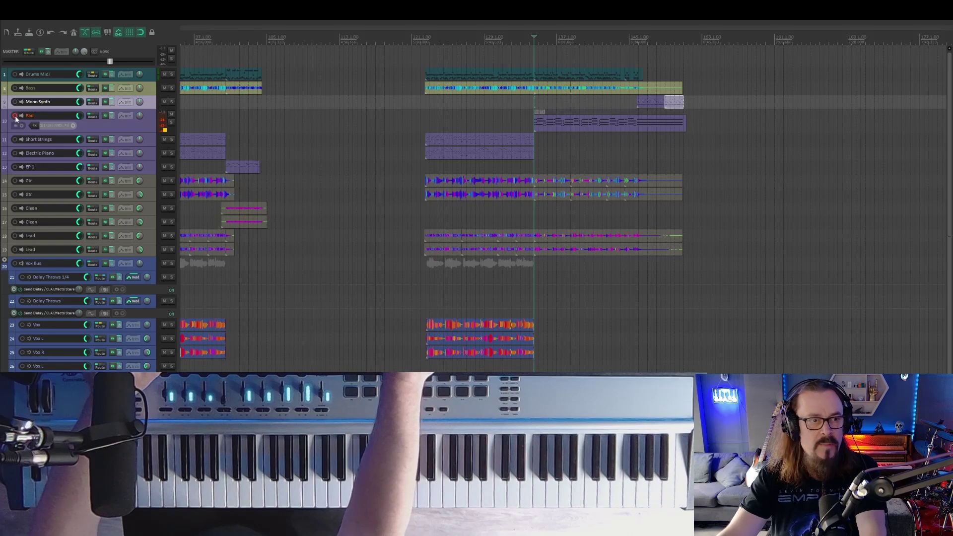
Step: Move record arming from the Pad to the Electric Piano track and record a part over the outro from 134.3.00
{"action": "left_click", "coordinate": [15, 116]}
{"action": "left_click", "coordinate": [151, 144]}
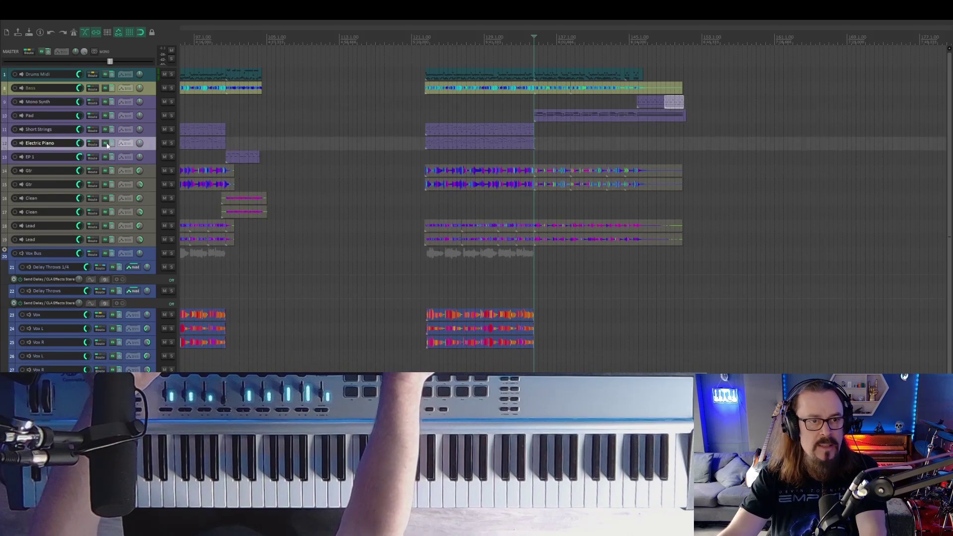
{"action": "left_click", "coordinate": [15, 144]}
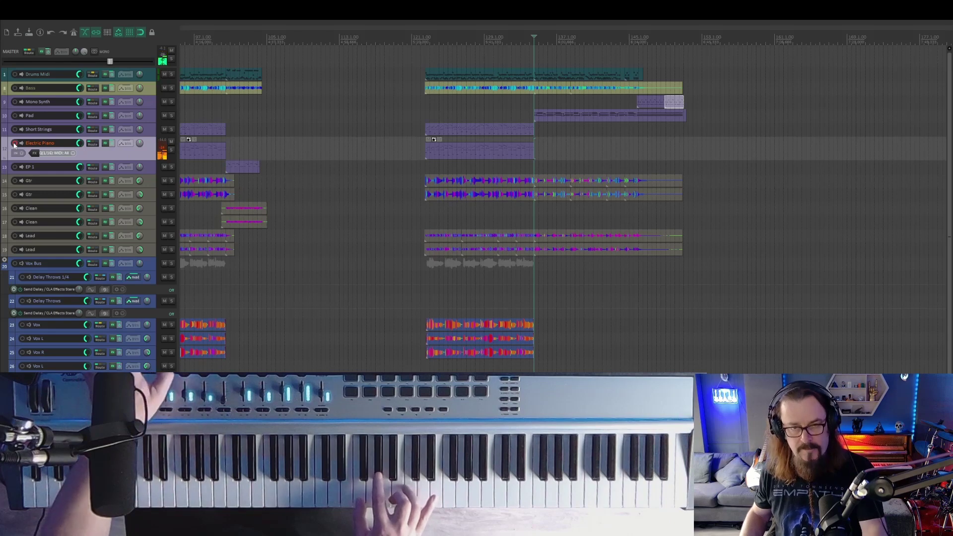
{"action": "key", "text": "ctrl+r"}
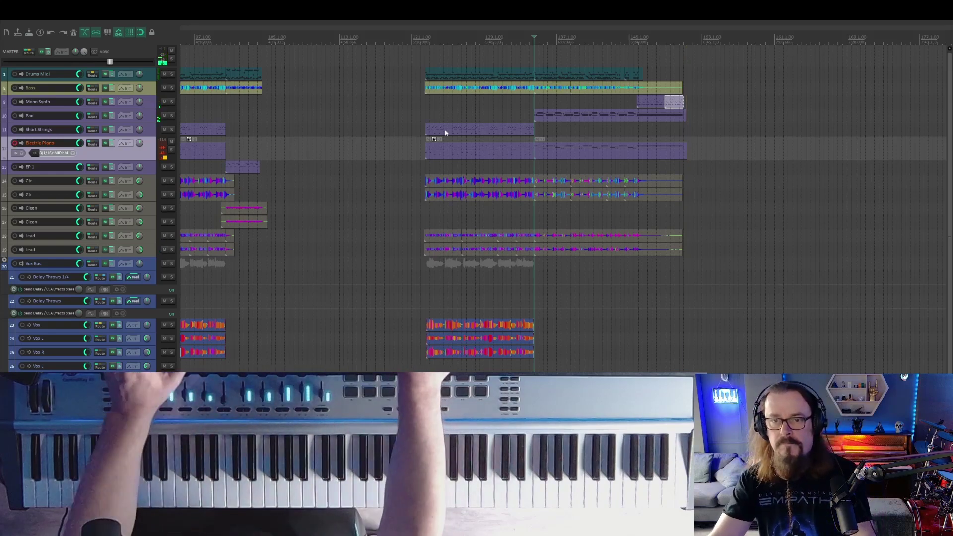
Step: Show the mixer and play the whole arrangement from 3.1.00, skipping the gap by continuing from 122.1.00 to the ending
{"action": "scroll", "coordinate": [412, 142], "scroll_direction": "up", "scroll_amount": 5}
{"action": "scroll", "coordinate": [412, 142], "scroll_direction": "down", "scroll_amount": 5}
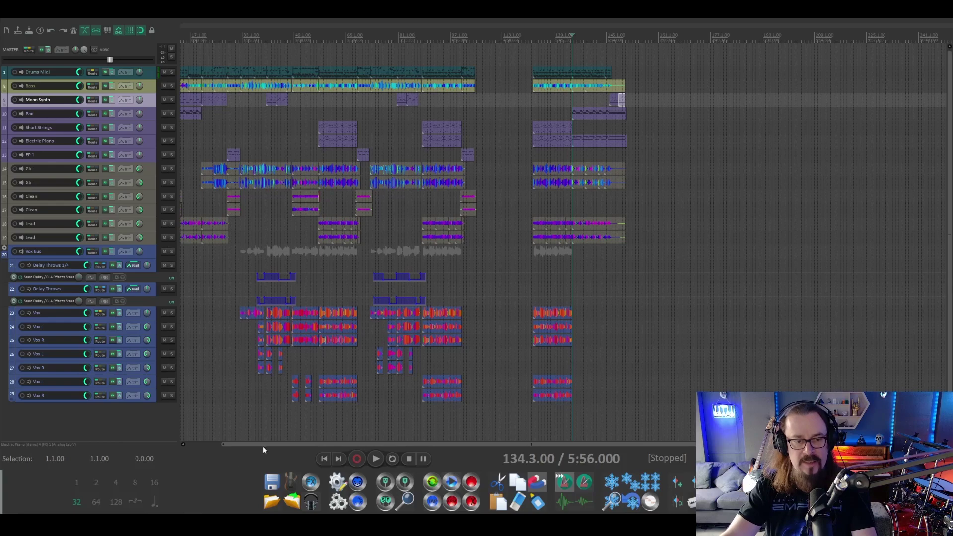
{"action": "left_click_drag", "start_coordinate": [263, 445], "coordinate": [200, 448]}
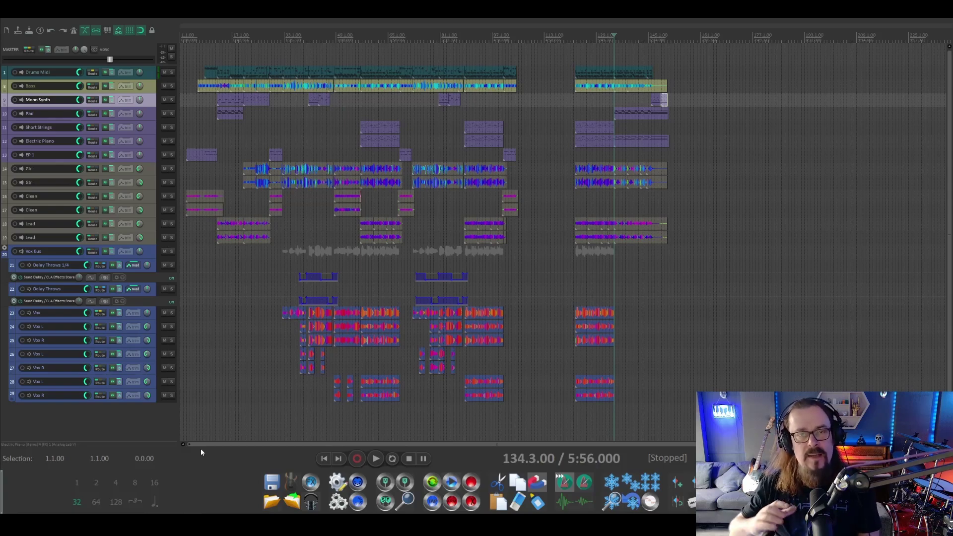
{"action": "left_click", "coordinate": [186, 46]}
{"action": "scroll", "coordinate": [186, 46], "scroll_direction": "up", "scroll_amount": 4}
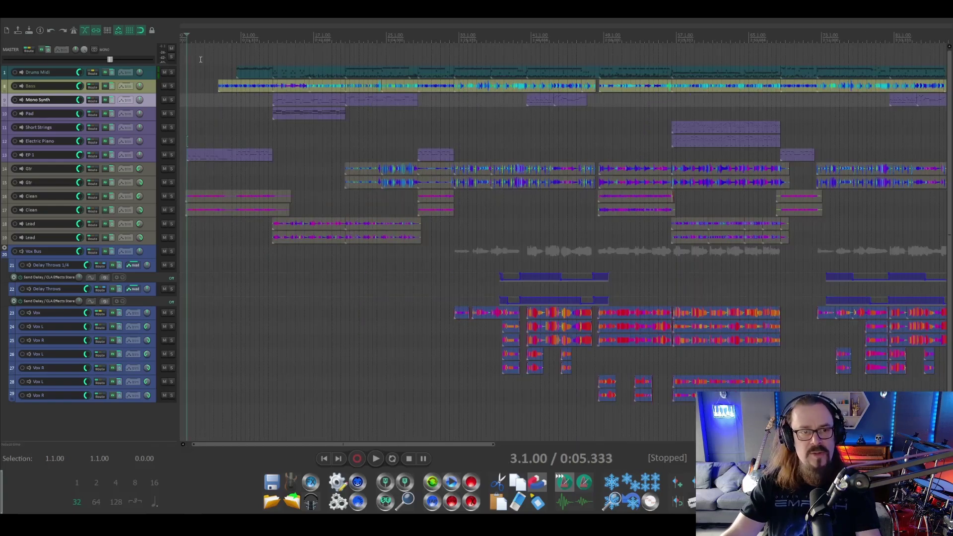
{"action": "key", "text": "ctrl+m"}
{"action": "left_click", "coordinate": [375, 355]}
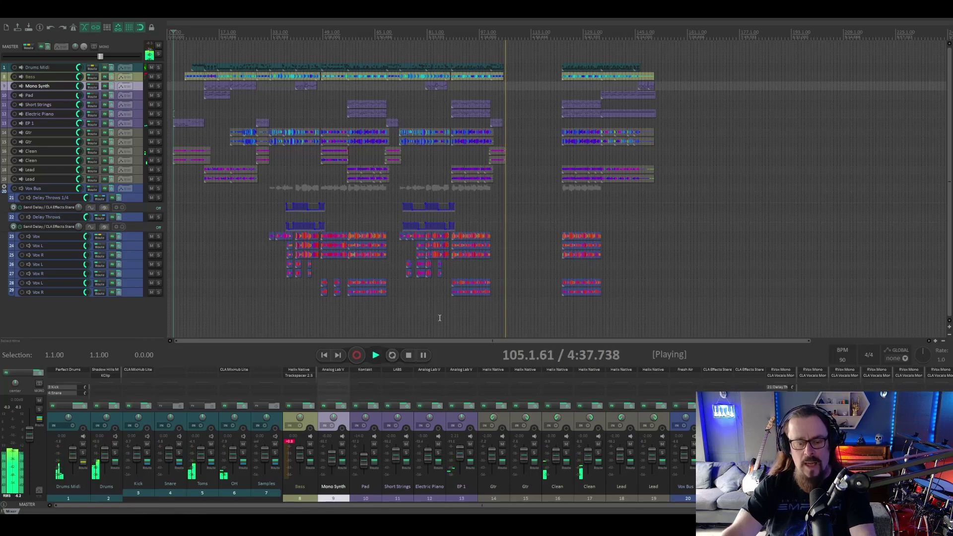
{"action": "left_click", "coordinate": [560, 34]}
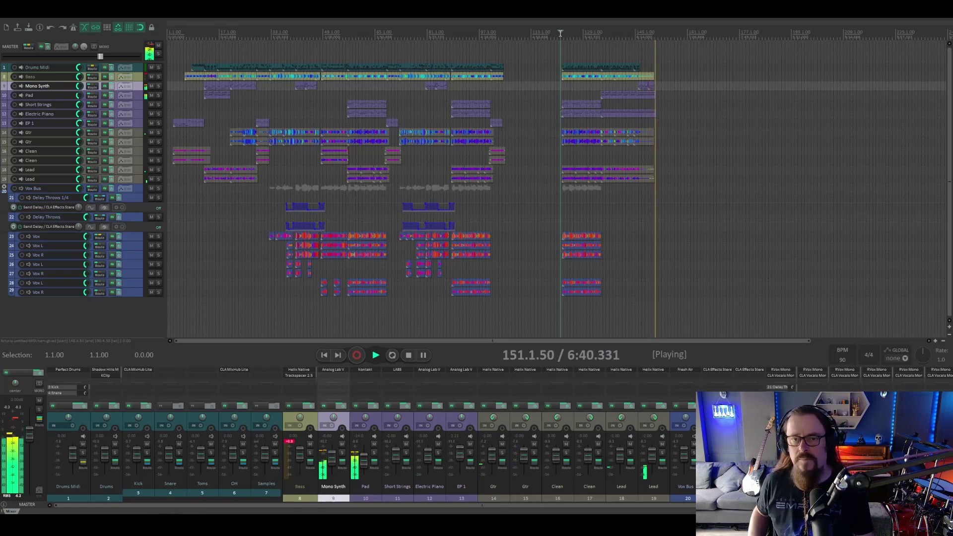
{"action": "key", "text": "space"}
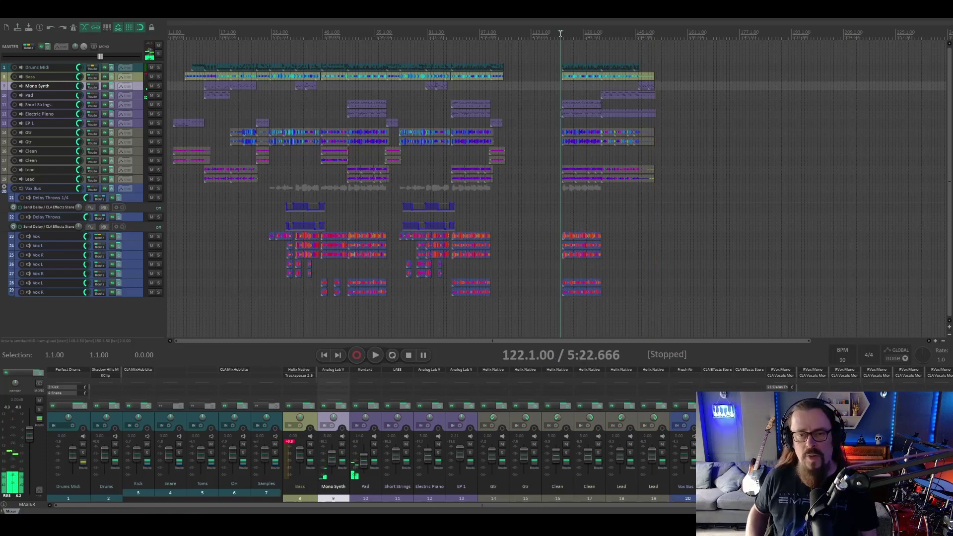